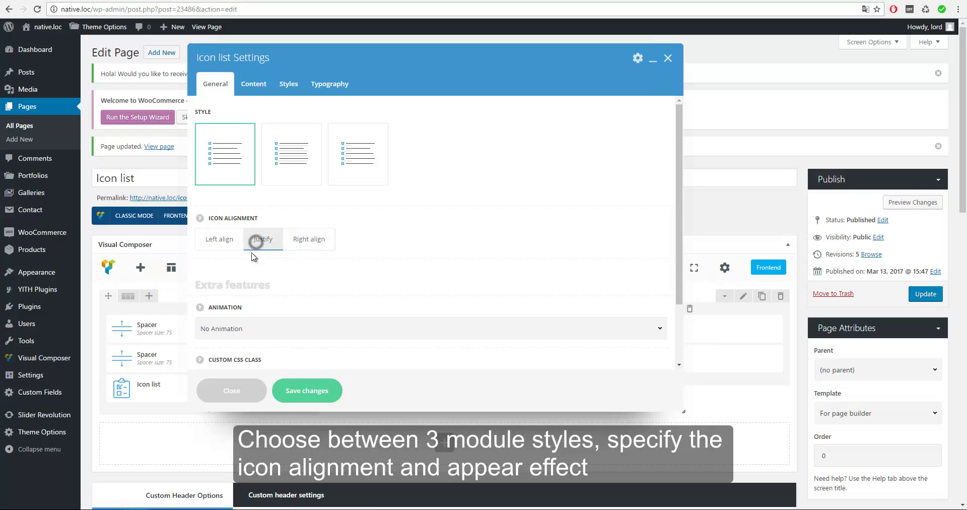
Set the icon list's icon alignment to Left align and its animation to No Animation.
click(214, 239)
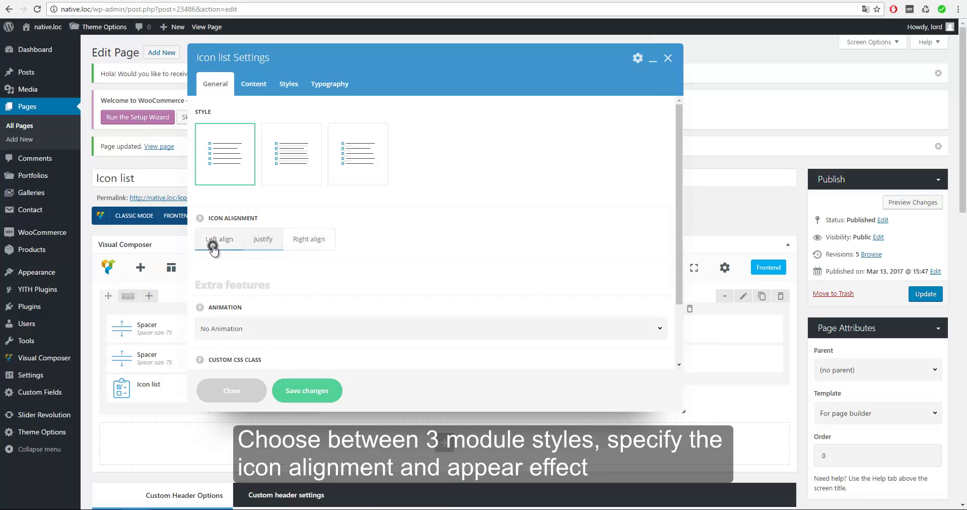
click(249, 328)
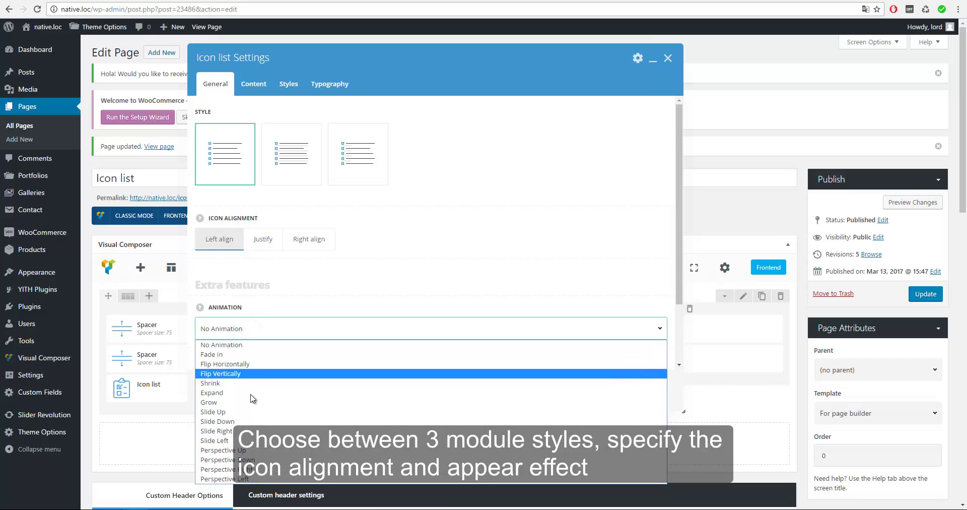
click(247, 345)
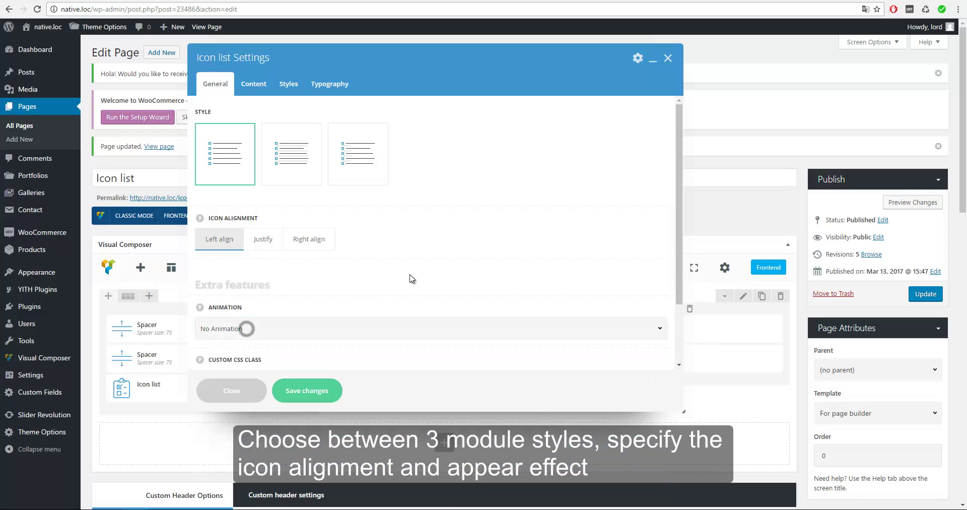
scroll(413, 275, down, 1)
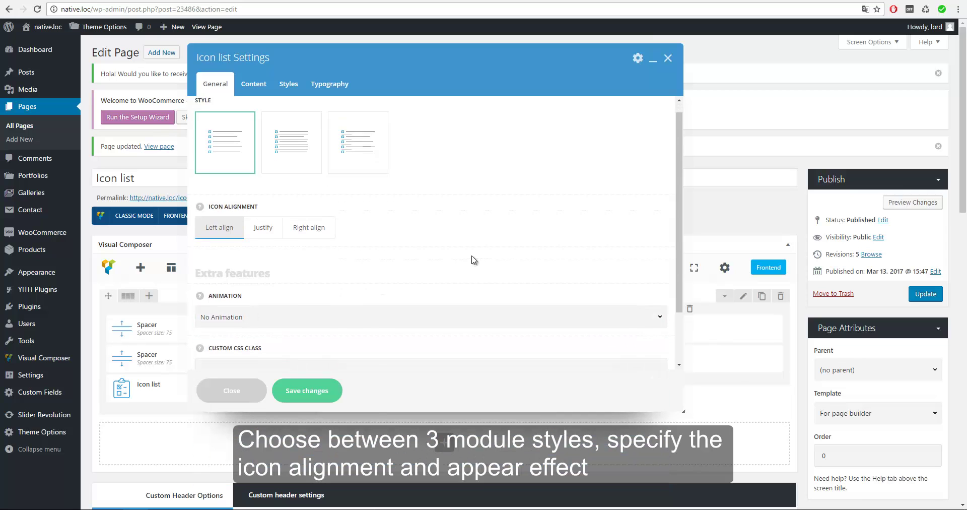
Expand the first list item in the content settings and try its link option, leaving it off.
click(252, 87)
click(356, 139)
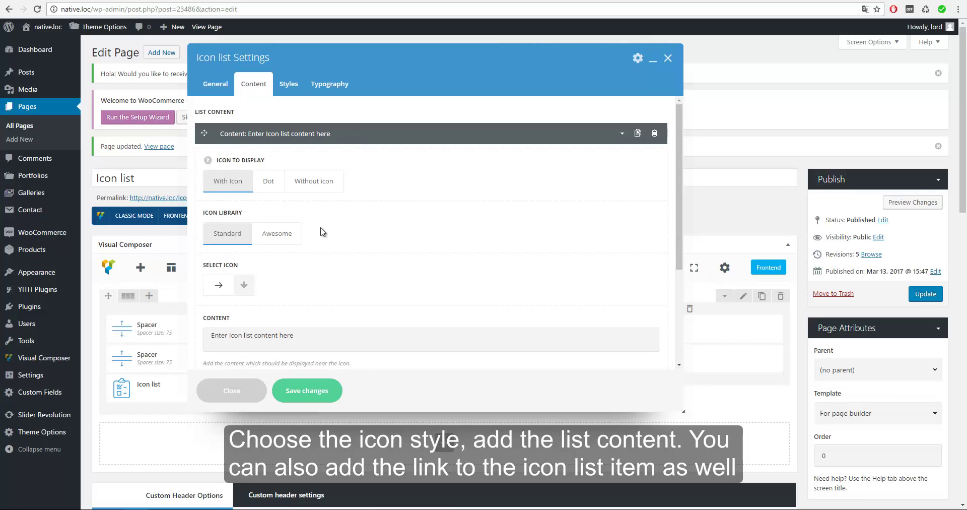
scroll(352, 236, down, 2)
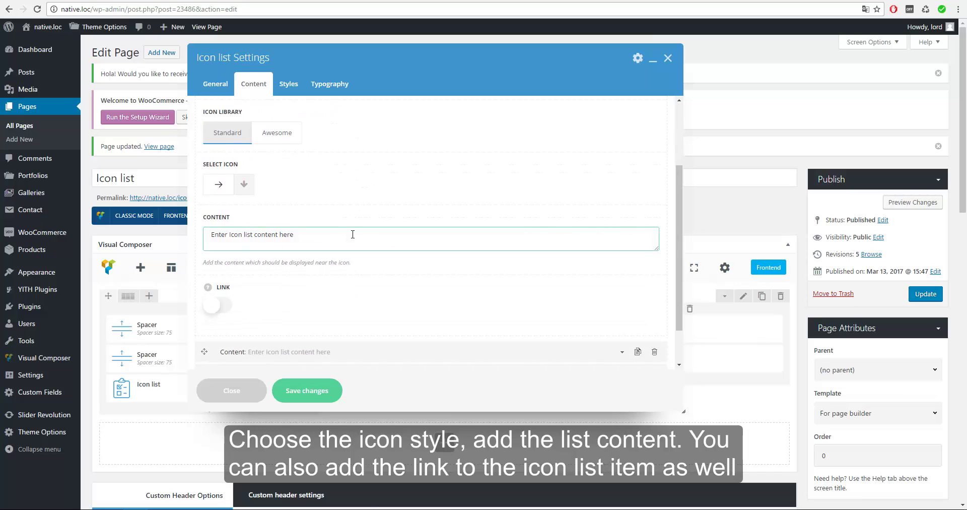
click(217, 304)
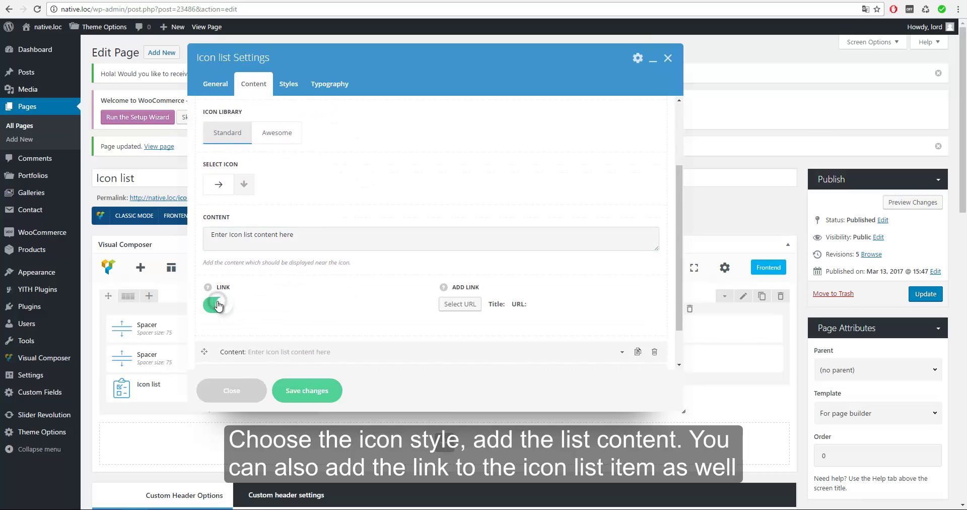
click(217, 303)
scroll(282, 211, up, 3)
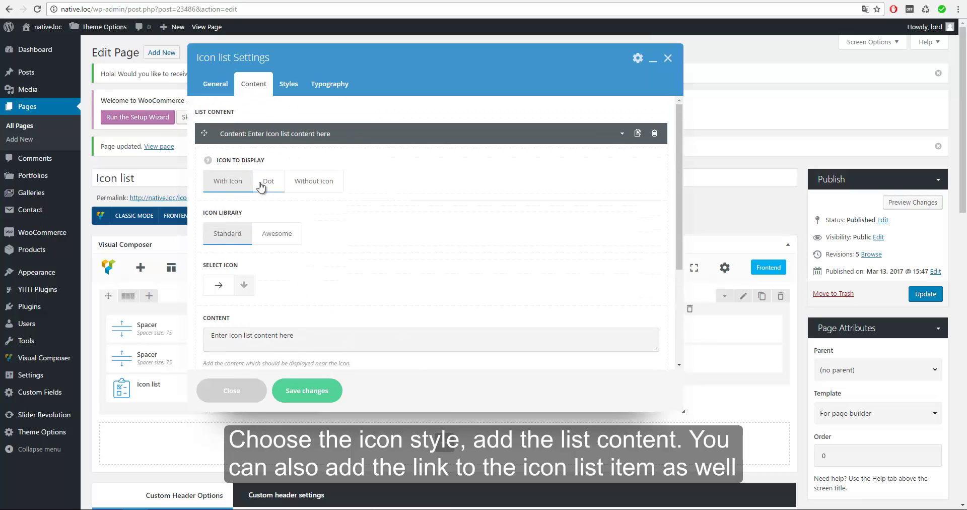
Try the Dot and Without icon display options on the first list item, restore With icon, and collapse the item.
click(270, 182)
click(314, 185)
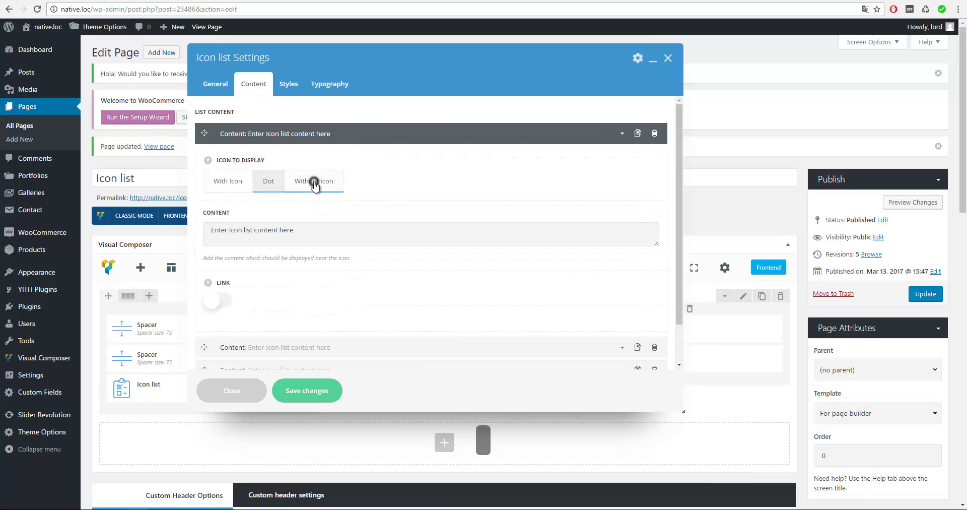
click(250, 188)
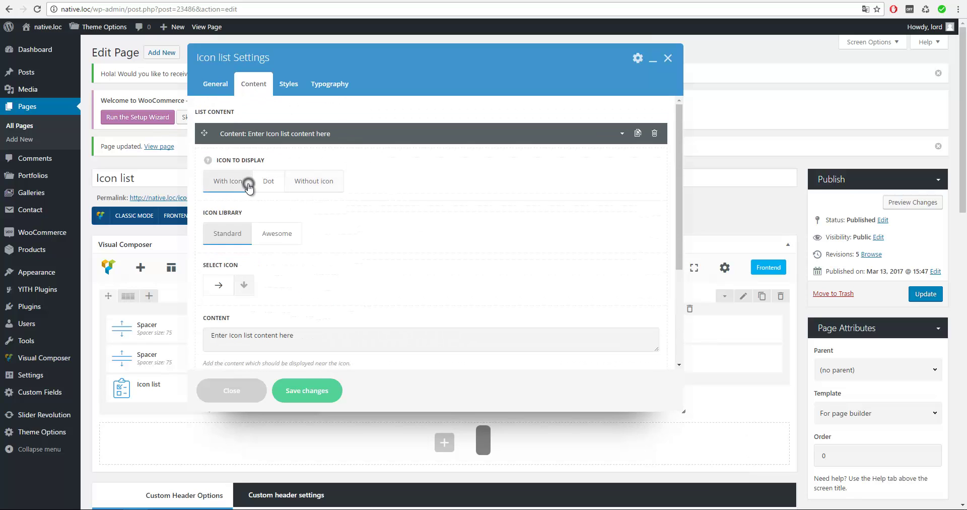
click(356, 141)
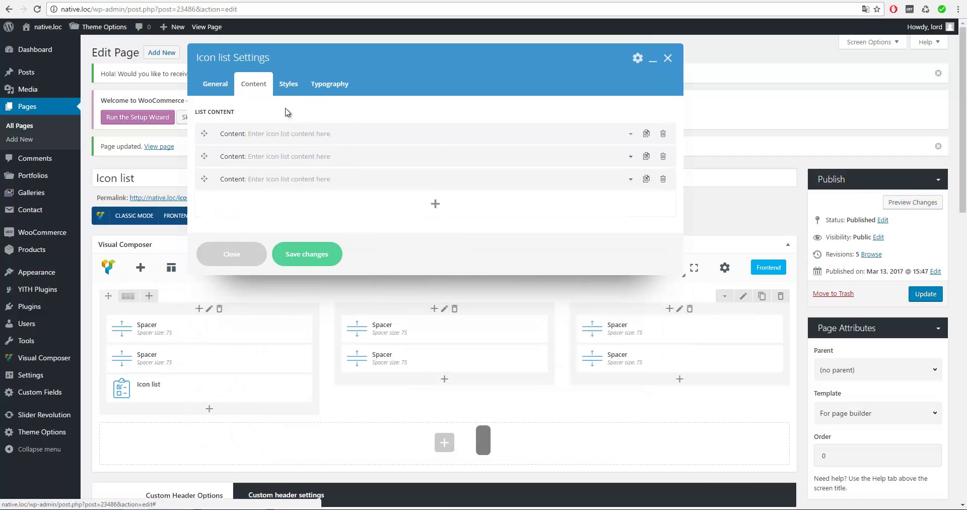
Examine the icon color and icon background pickers in the icon style settings without choosing a color.
click(288, 84)
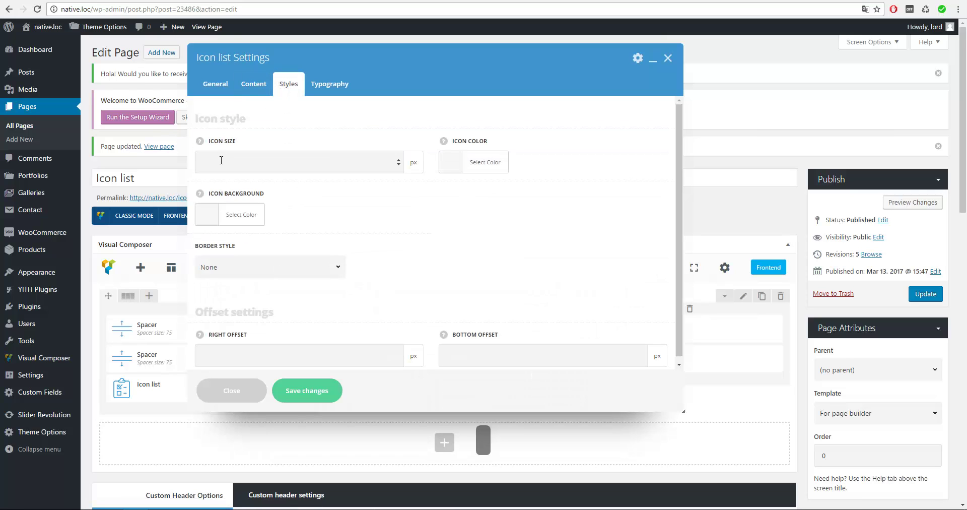
click(450, 170)
click(451, 171)
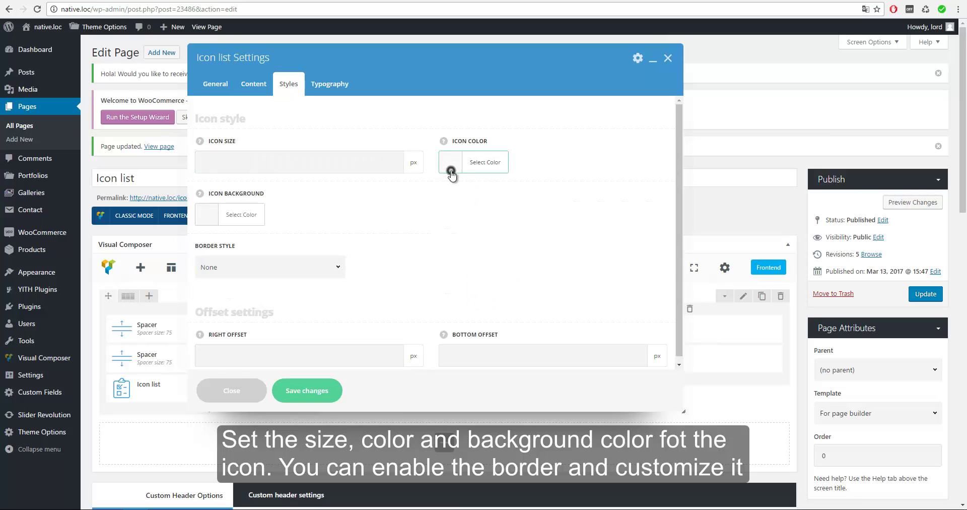
click(209, 216)
click(209, 216)
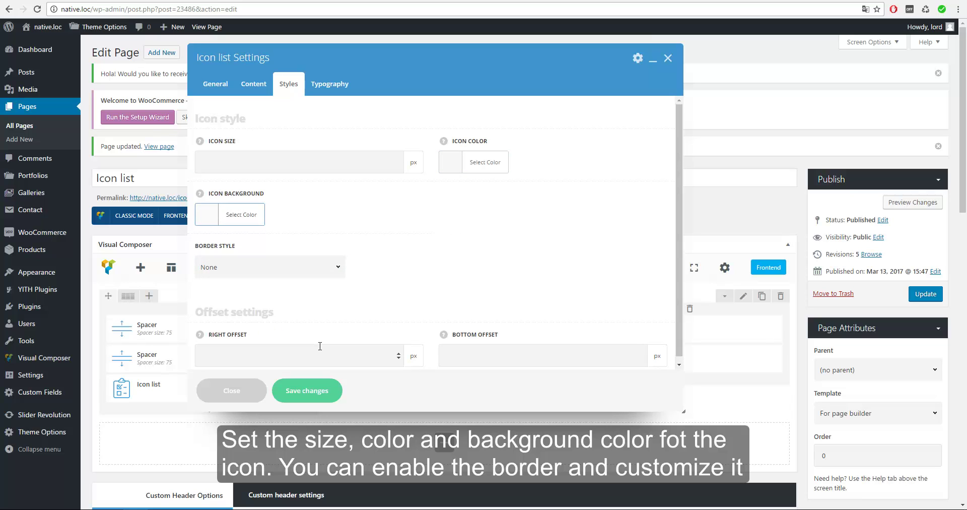
Set the icon list style to With Short Delimiter.
click(256, 90)
click(216, 86)
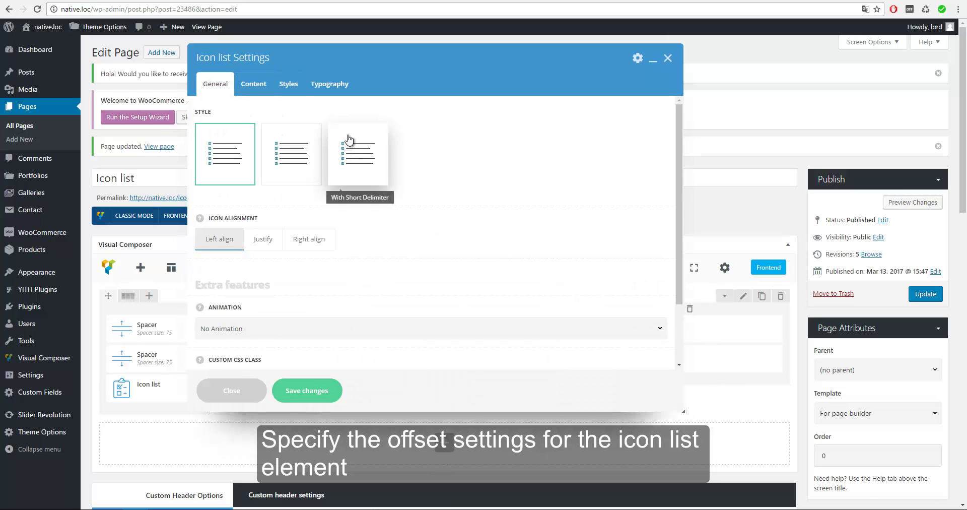
click(349, 140)
Try the delimiter style and color options without choosing a color, and return the icon list to the Simple style.
click(292, 84)
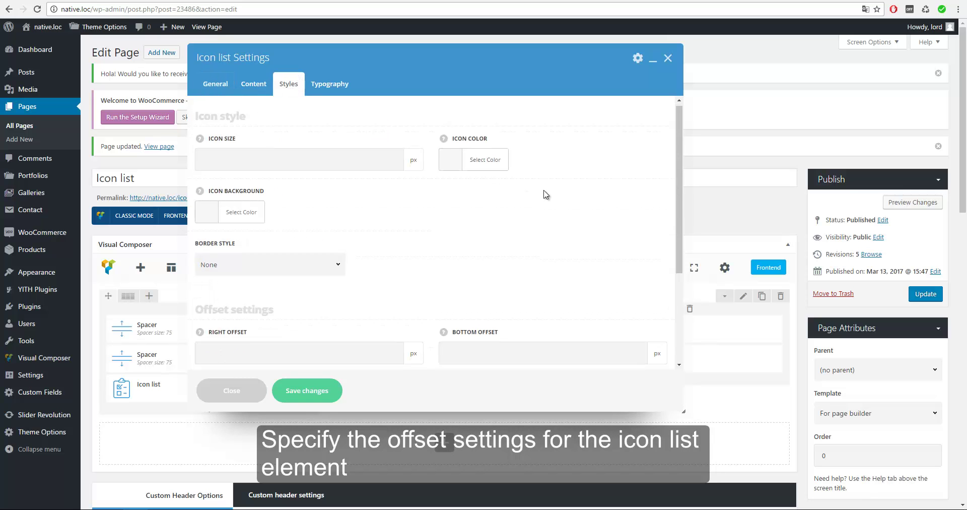
scroll(545, 194, down, 3)
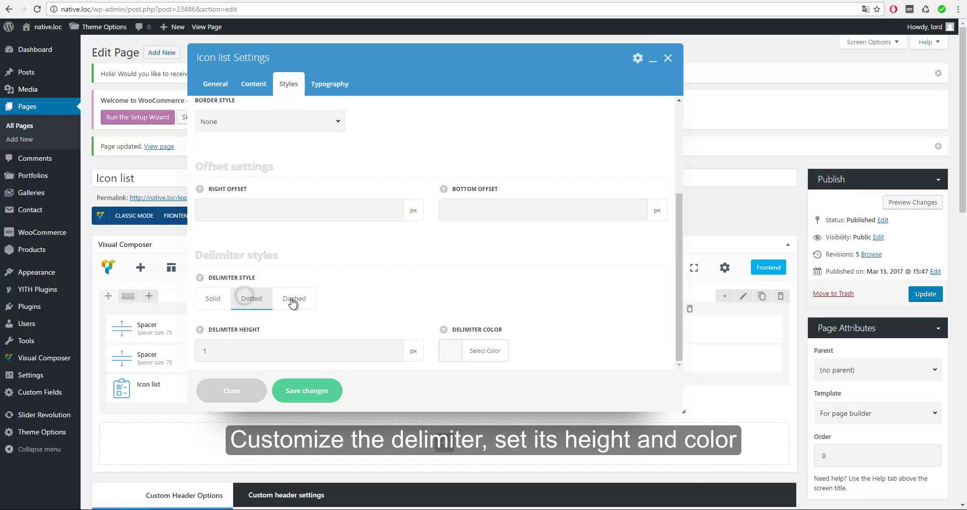
click(448, 355)
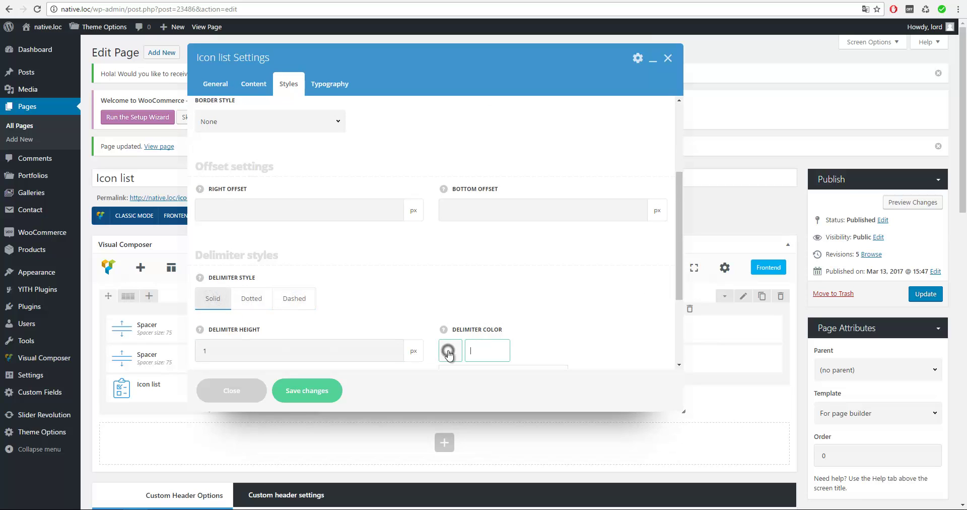
click(457, 249)
scroll(454, 244, up, 5)
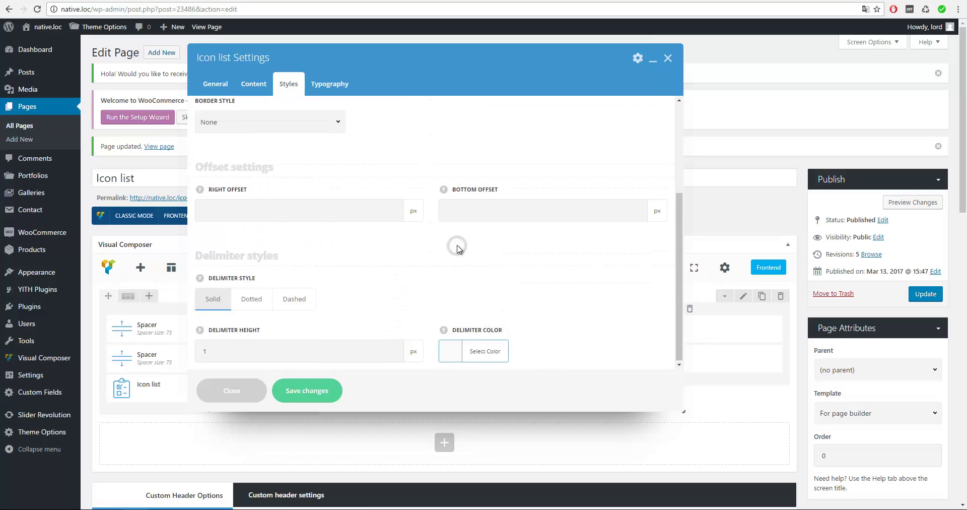
click(217, 84)
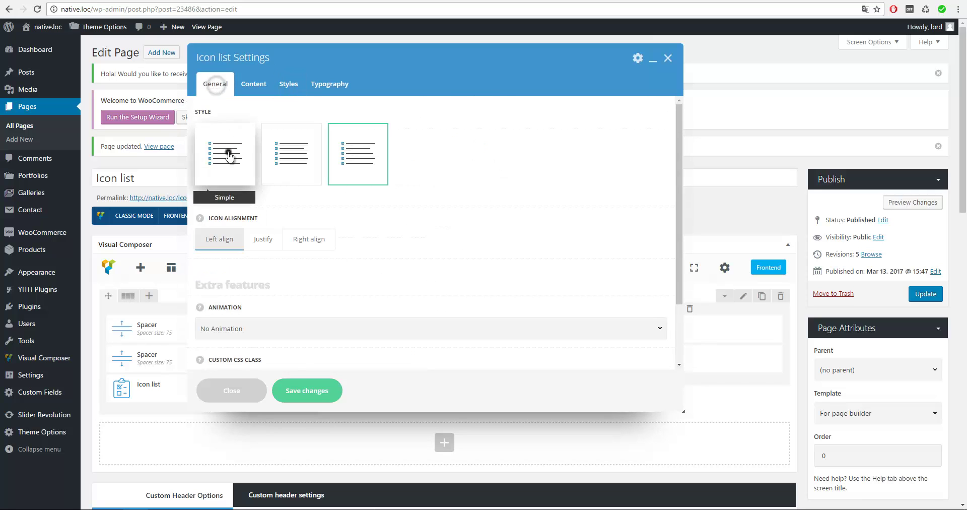
Try the custom font family option in the typography settings, browse the font families, and switch it back off.
click(329, 86)
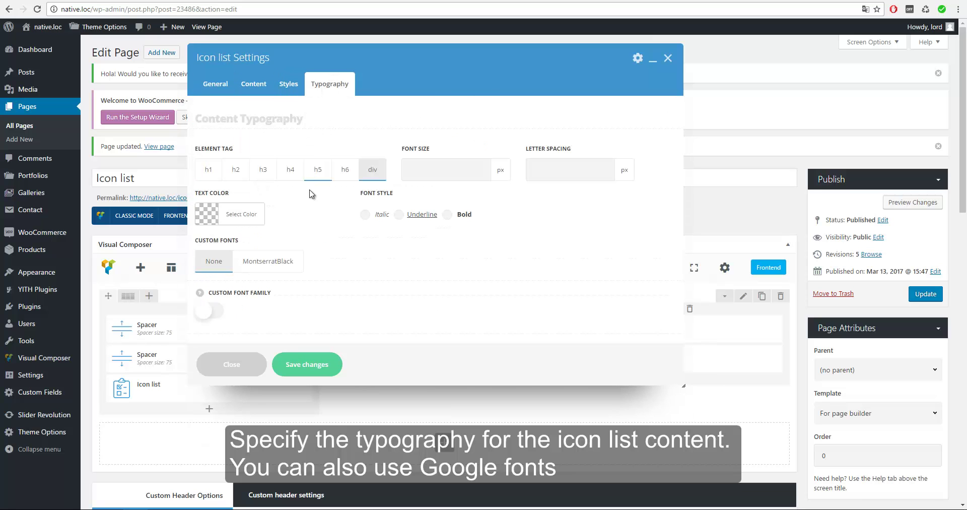
click(210, 312)
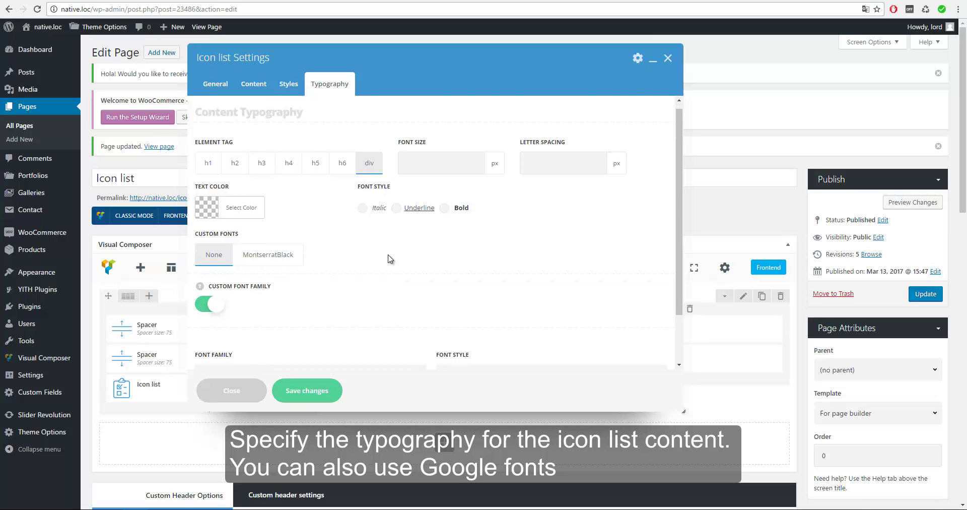
scroll(384, 259, down, 2)
click(319, 314)
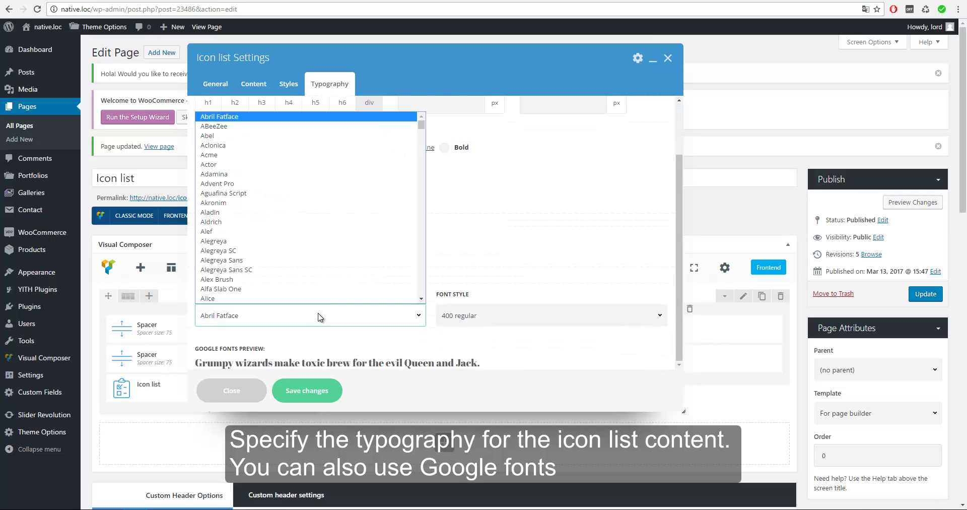
click(318, 315)
click(212, 244)
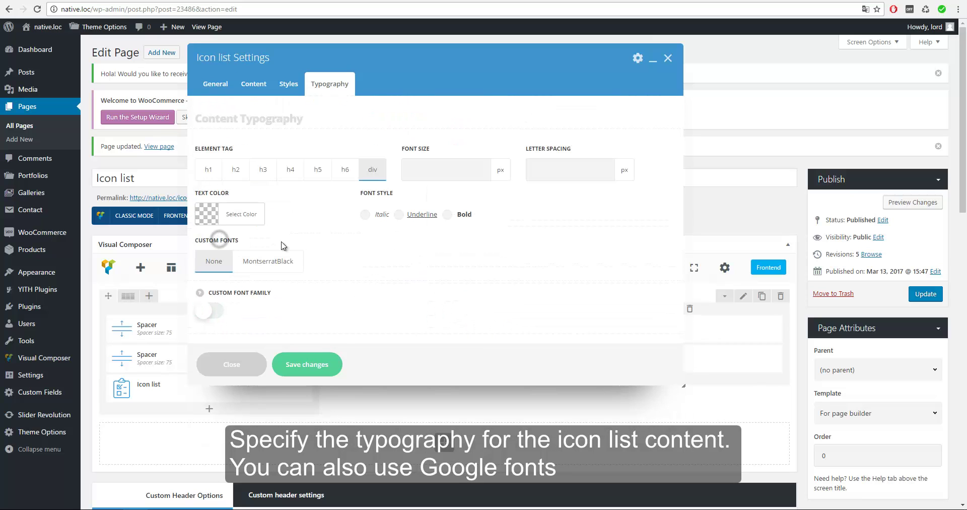
Save the icon list settings and move the icon list between the two spacers in the first column.
click(316, 363)
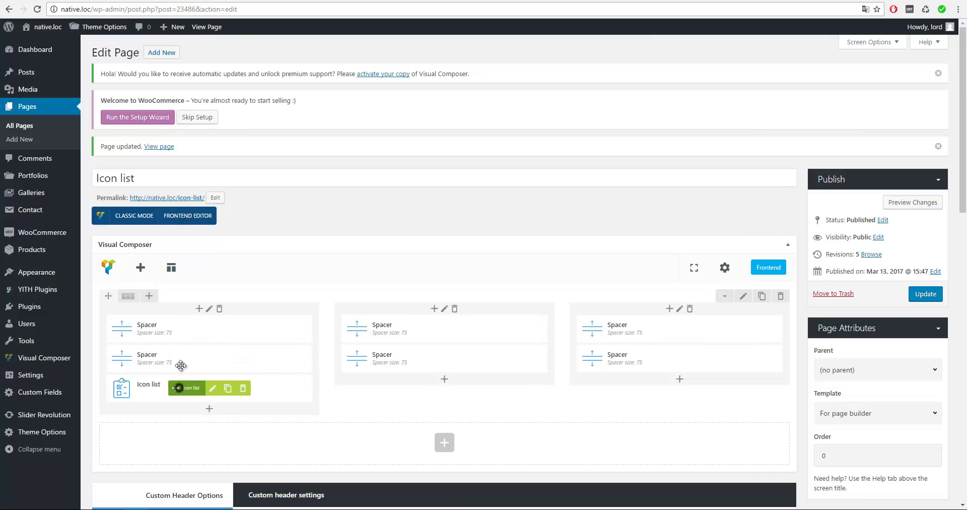
drag(181, 365, 181, 355)
Duplicate the icon list and place copies between the spacers of the second and third columns.
click(229, 361)
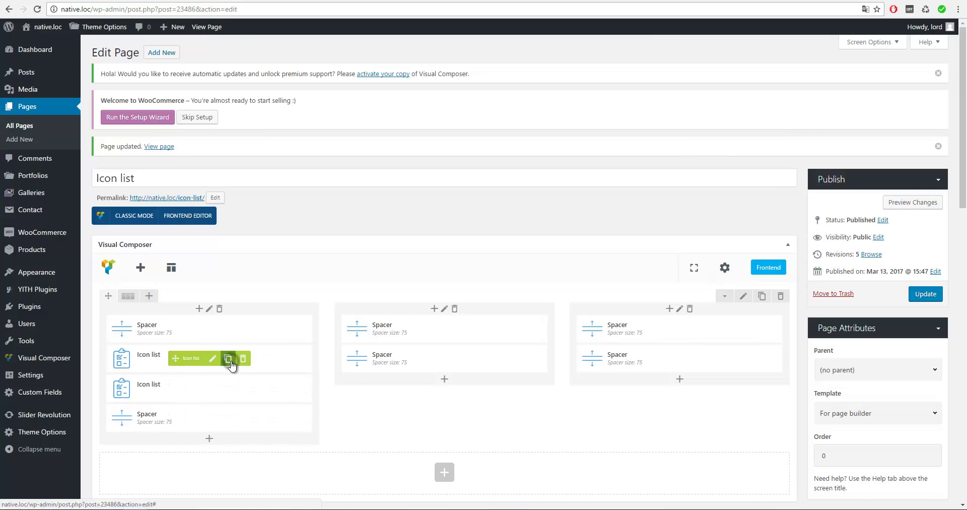
drag(182, 386, 404, 345)
drag(183, 387, 651, 350)
Set the second column's icon list to the Divided style with Right align icon alignment.
click(451, 359)
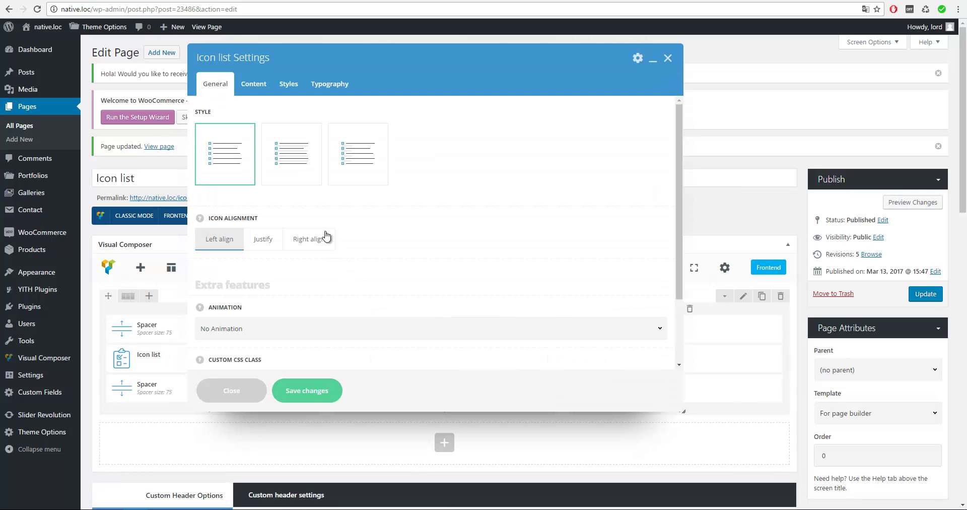
click(299, 177)
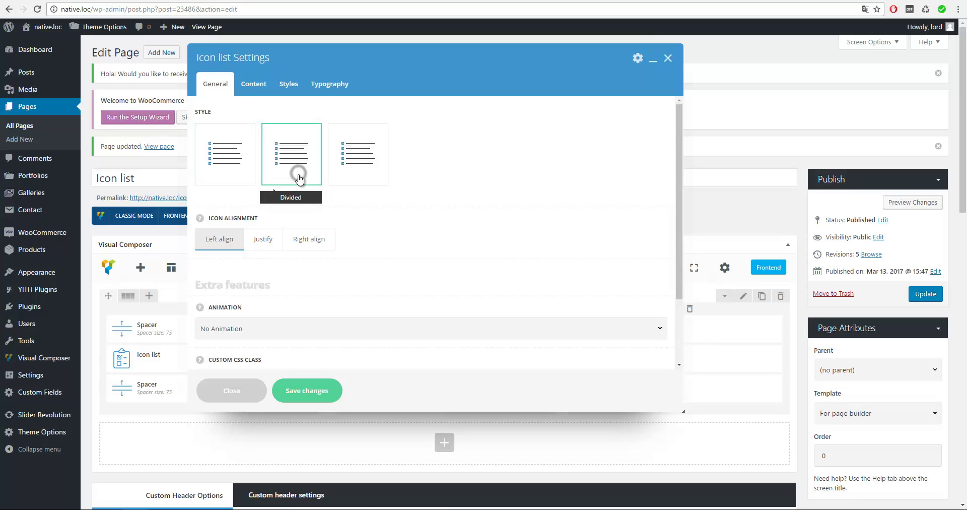
click(312, 239)
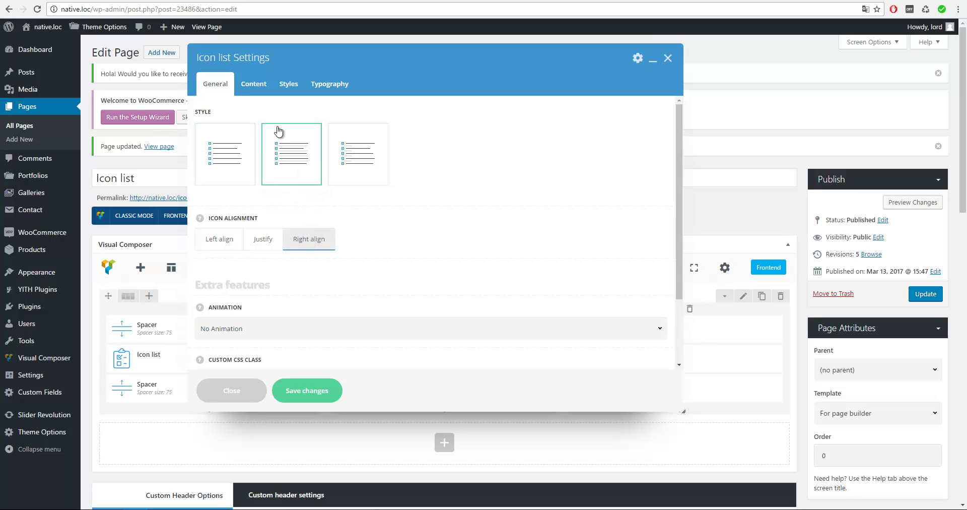
Set the first list item's icon display to Dot and enable its link with the URL #.
click(256, 85)
click(318, 133)
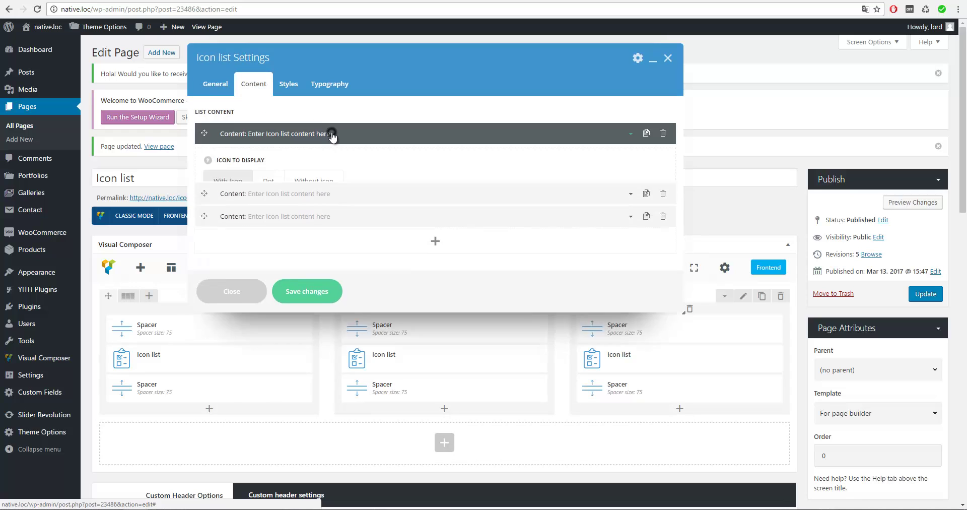
click(278, 190)
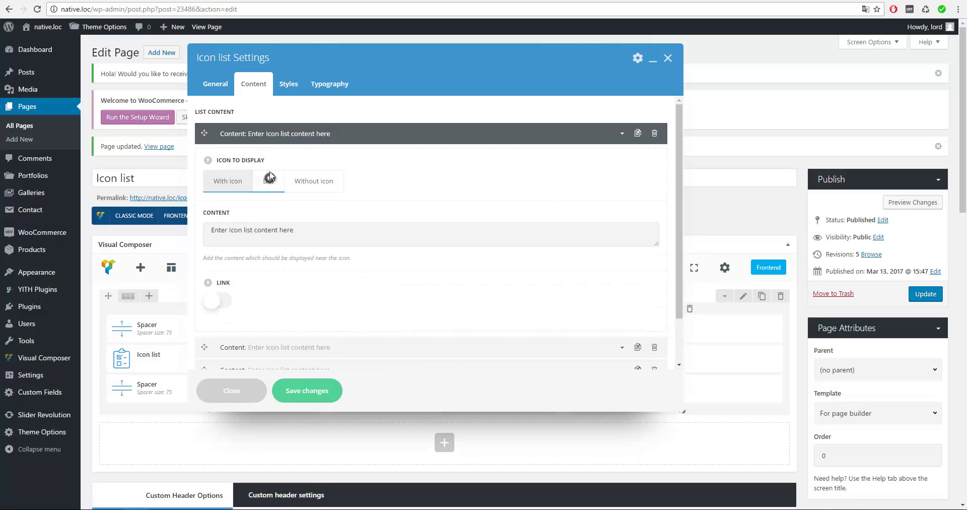
click(221, 303)
click(460, 299)
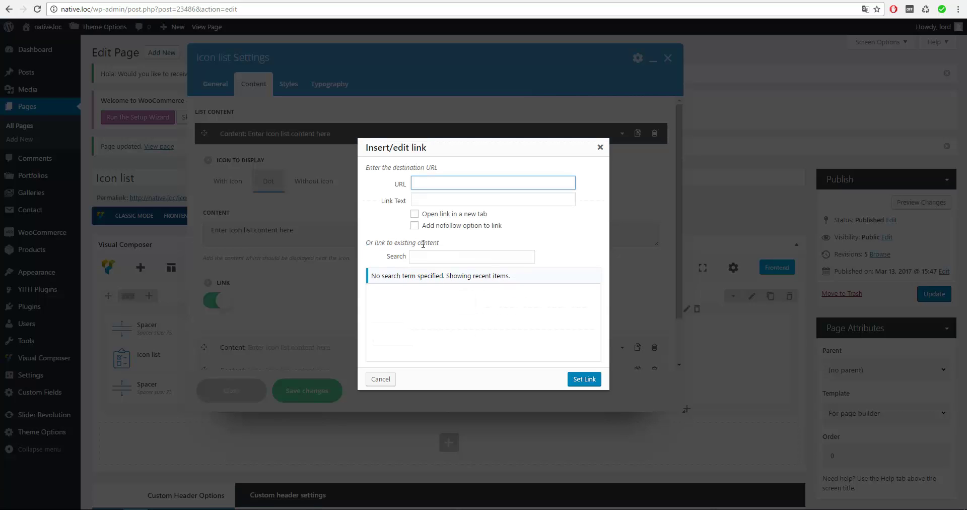
click(584, 378)
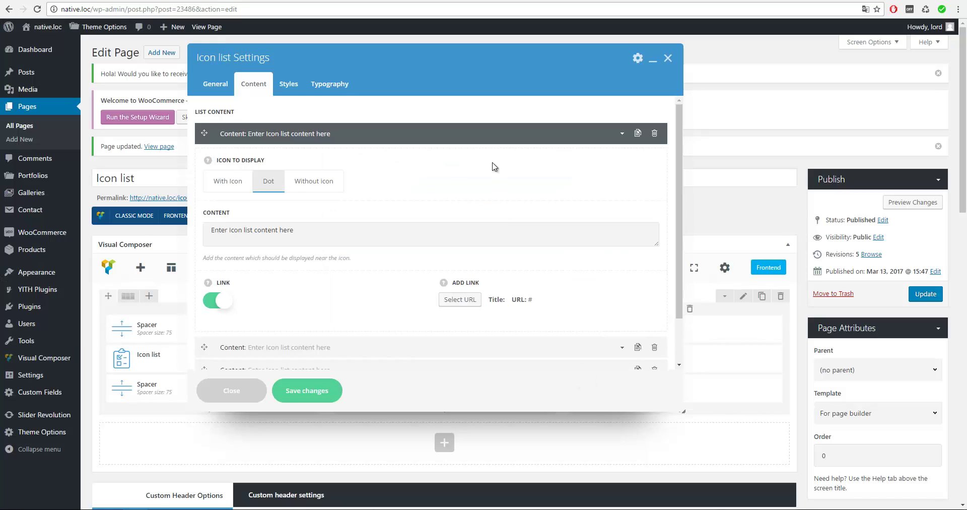
click(499, 138)
Delete the second and third list items from the second column's icon list, keeping only the configured first item.
click(663, 178)
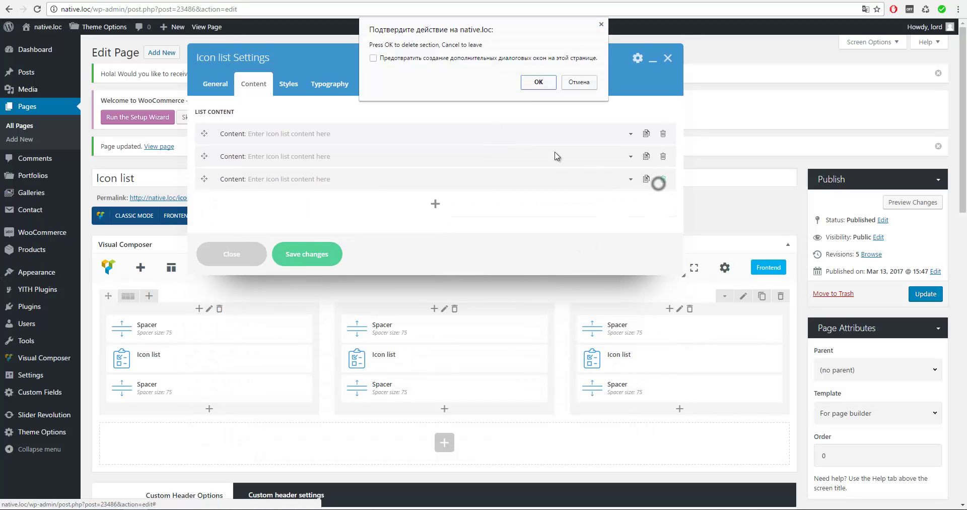
click(527, 83)
click(662, 159)
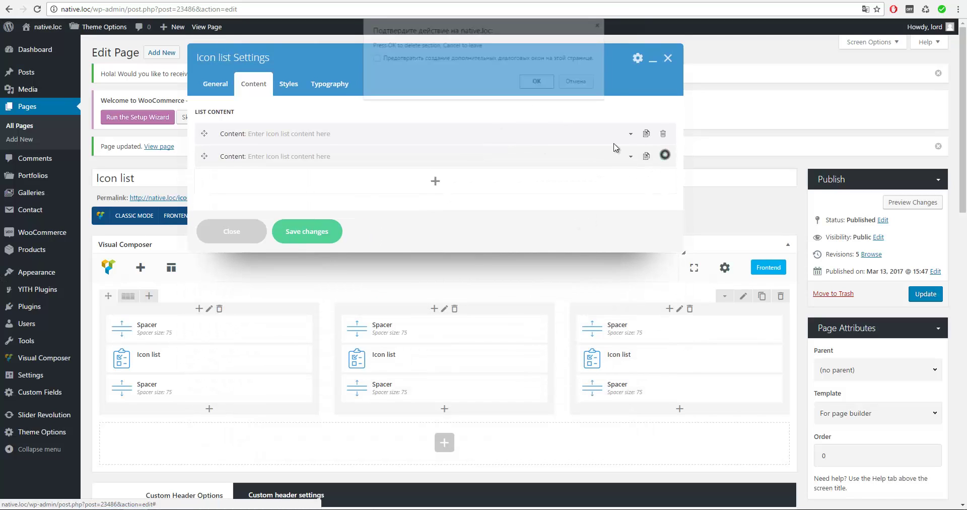
click(527, 82)
Duplicate the remaining list item until the icon list holds six identical items.
click(646, 134)
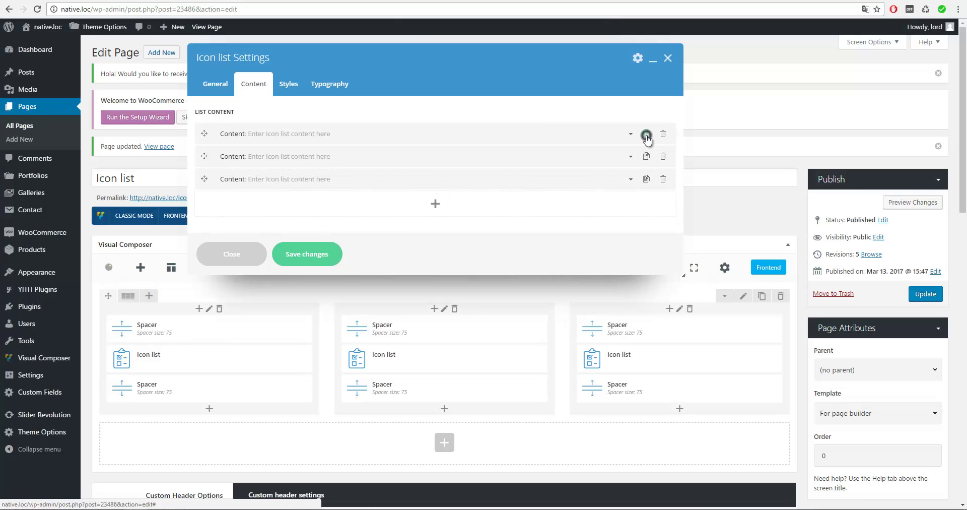
click(647, 134)
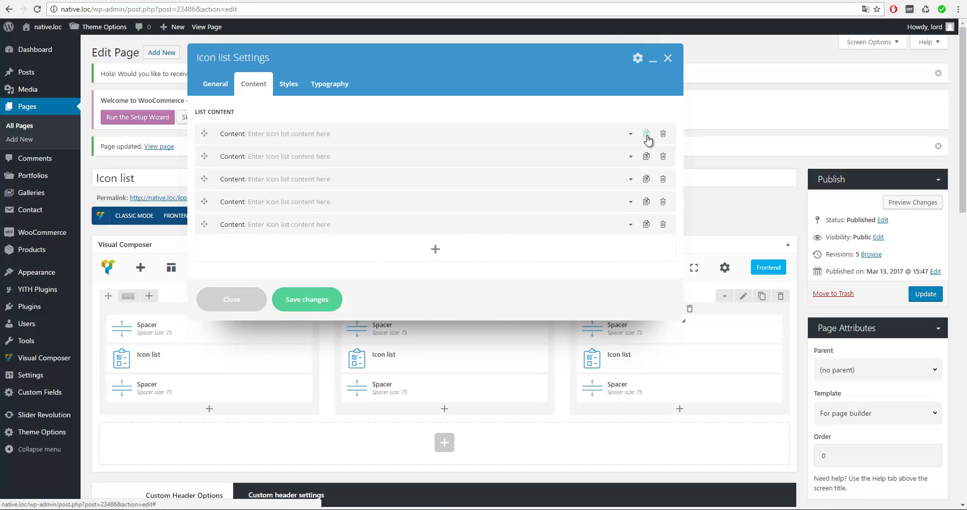
click(647, 134)
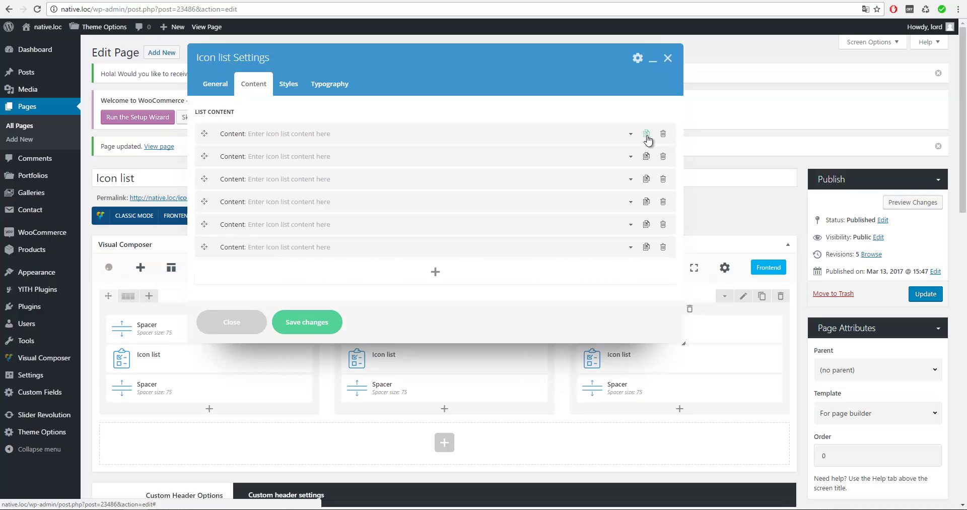
Set the icon color to black and the icon background to white #ffffff.
click(289, 85)
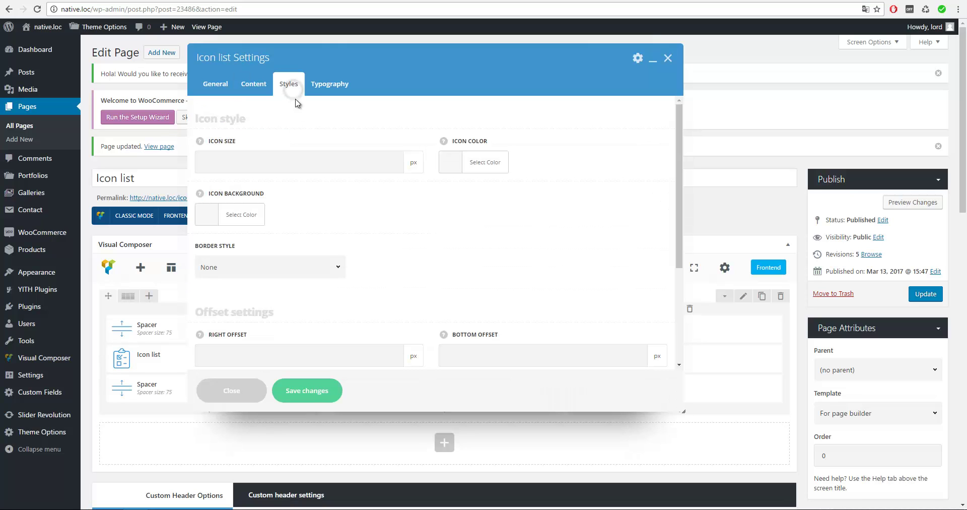
click(451, 170)
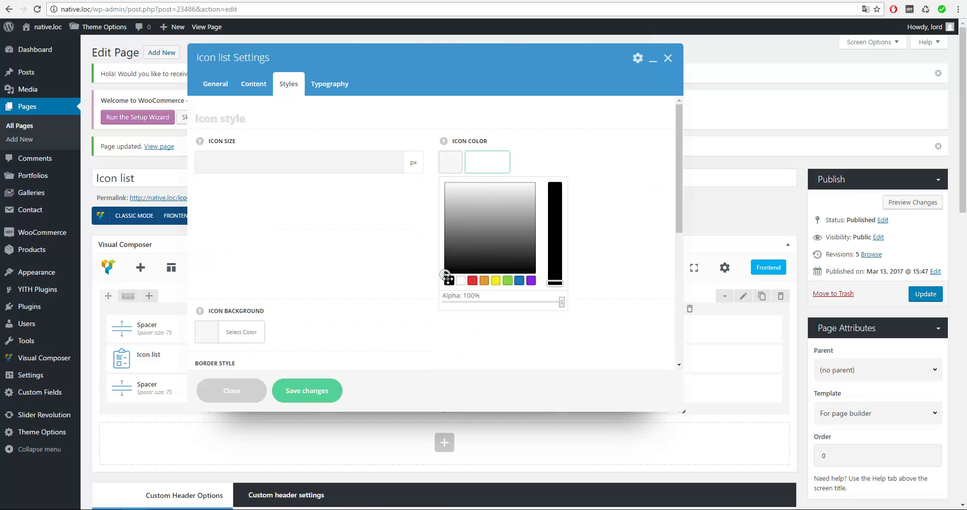
click(449, 280)
click(359, 224)
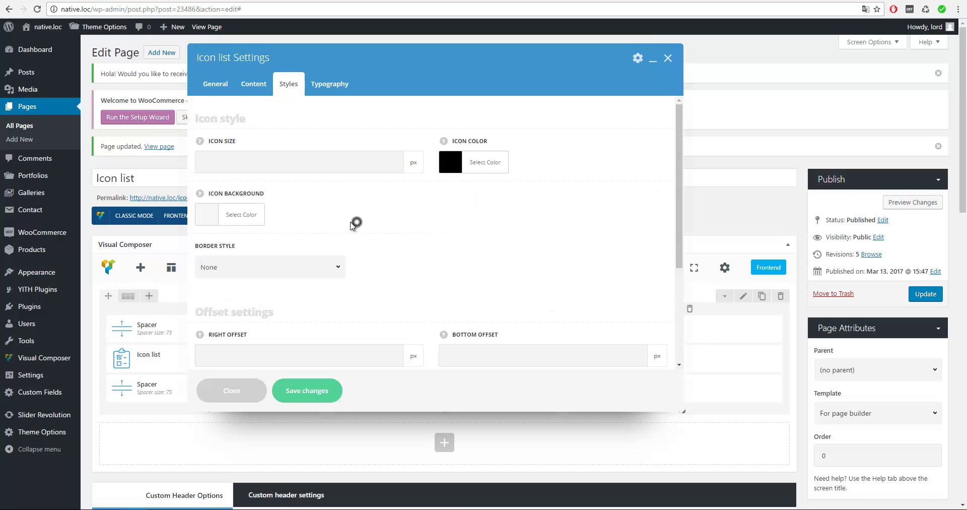
click(242, 214)
click(220, 332)
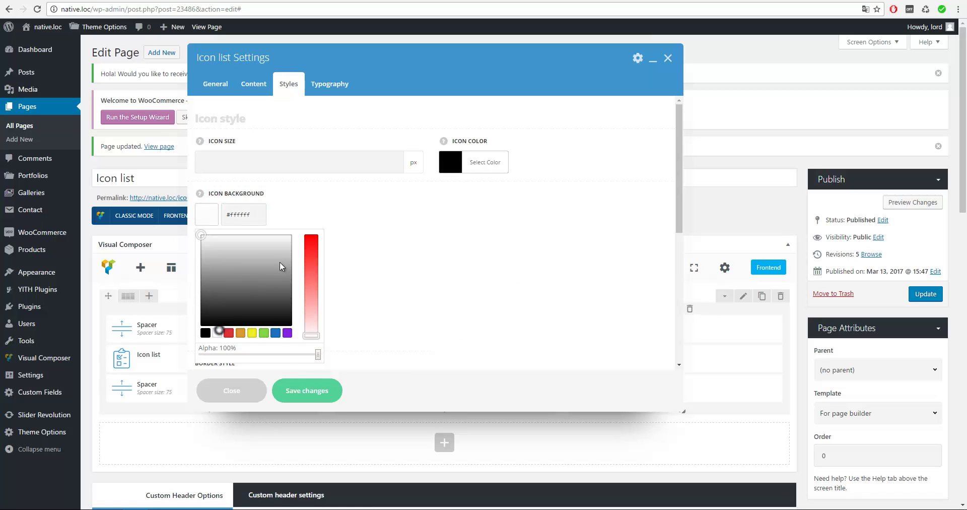
click(364, 237)
Set the icon border style to Dotted with a border width of 1 on all four sides.
click(222, 269)
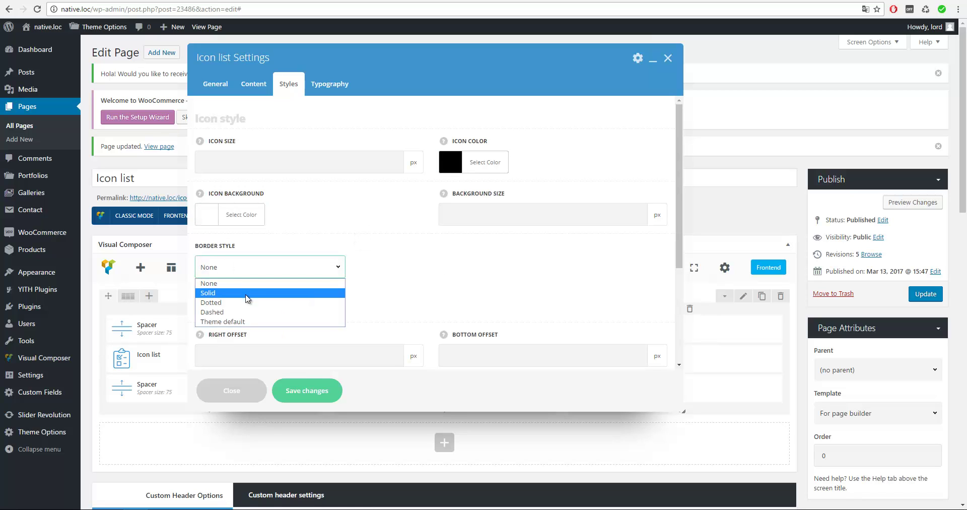
click(240, 303)
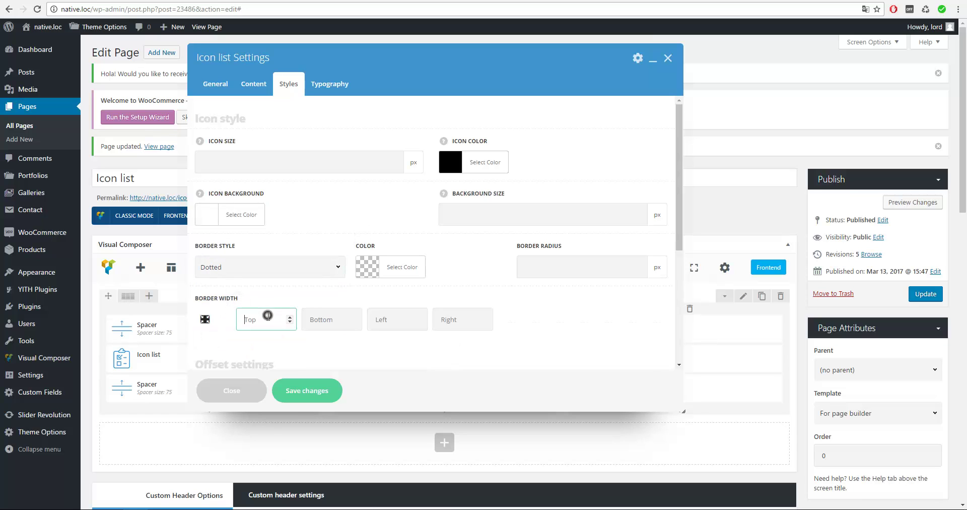
text(1)
click(320, 319)
text(1)
click(380, 319)
text(1)
click(447, 320)
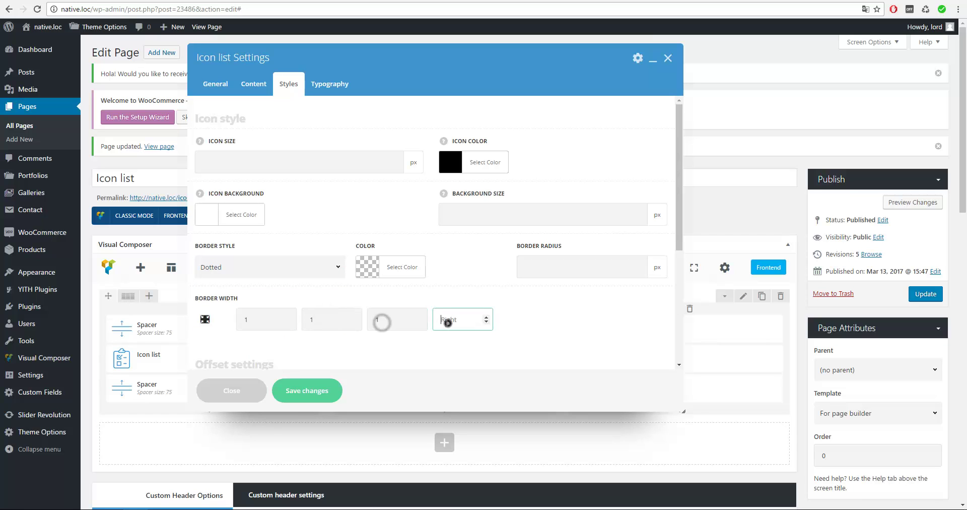
text(1)
Set the icon border color to black and the border radius to 3 px.
click(363, 277)
scroll(361, 324, down, 1)
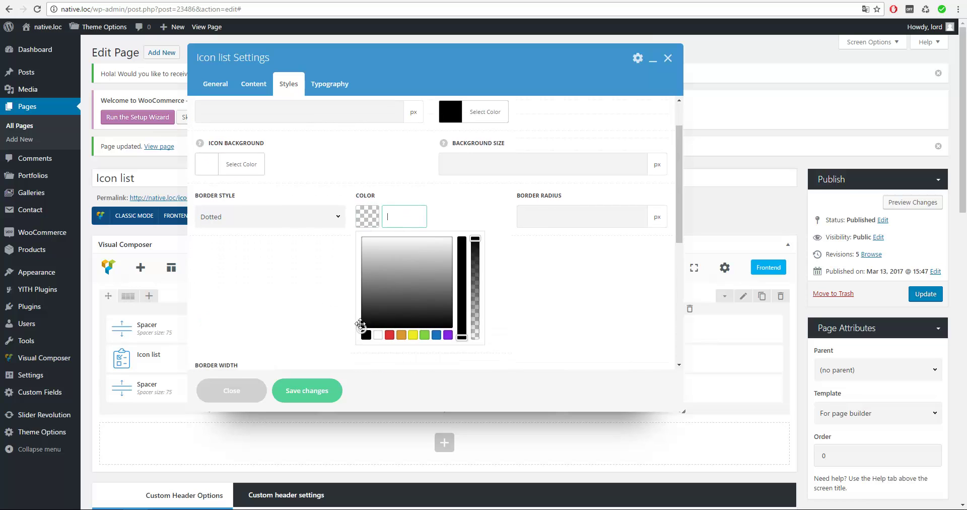
click(366, 336)
click(546, 218)
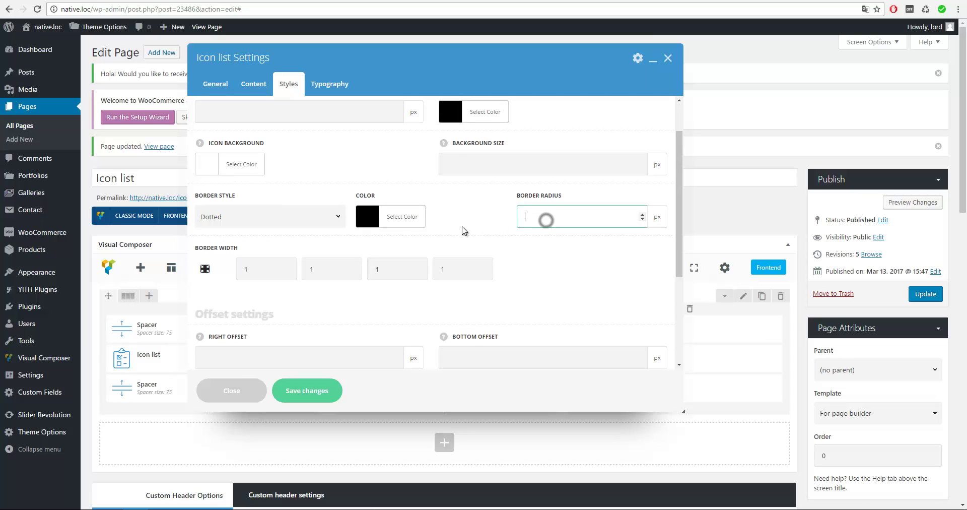
scroll(473, 220, down, 1)
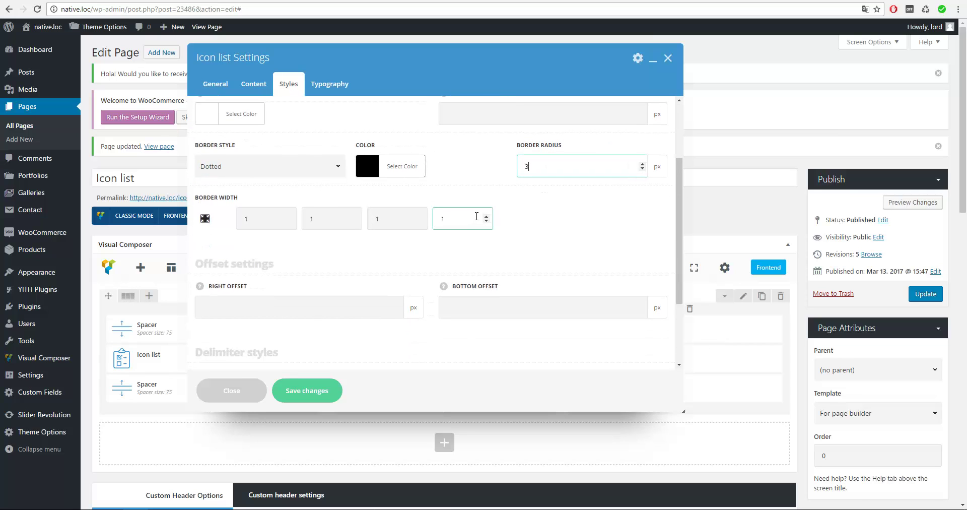
click(550, 219)
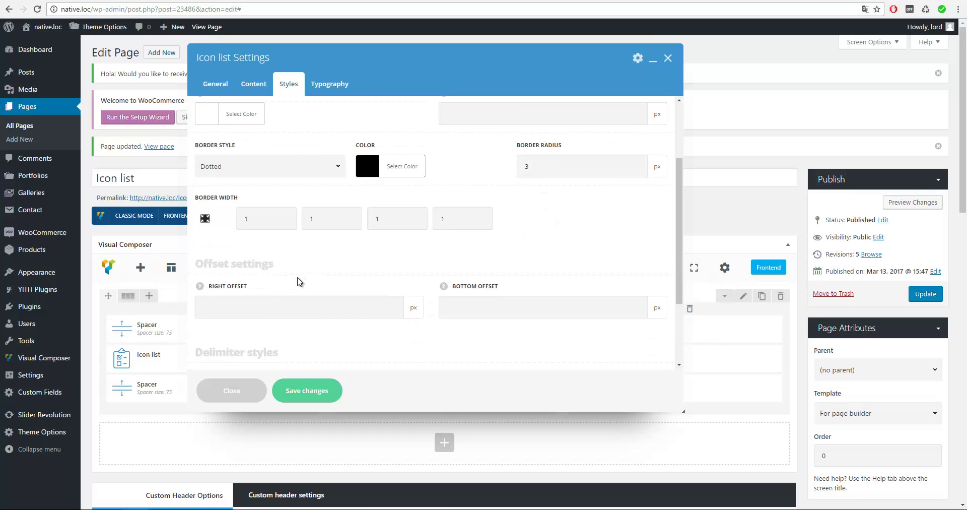
Set the delimiter style to Dashed with the pink color #e91e63 and open the delimiter height for editing.
scroll(297, 281, down, 2)
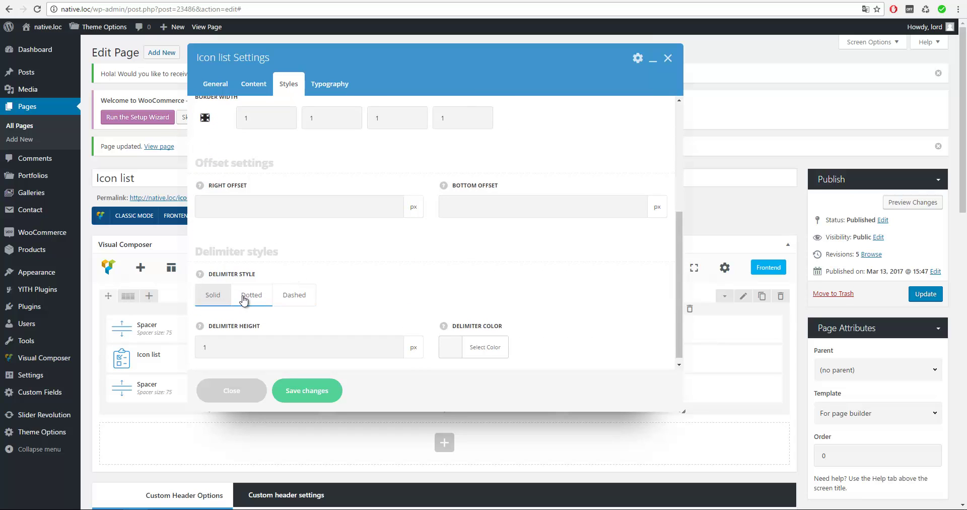
click(293, 297)
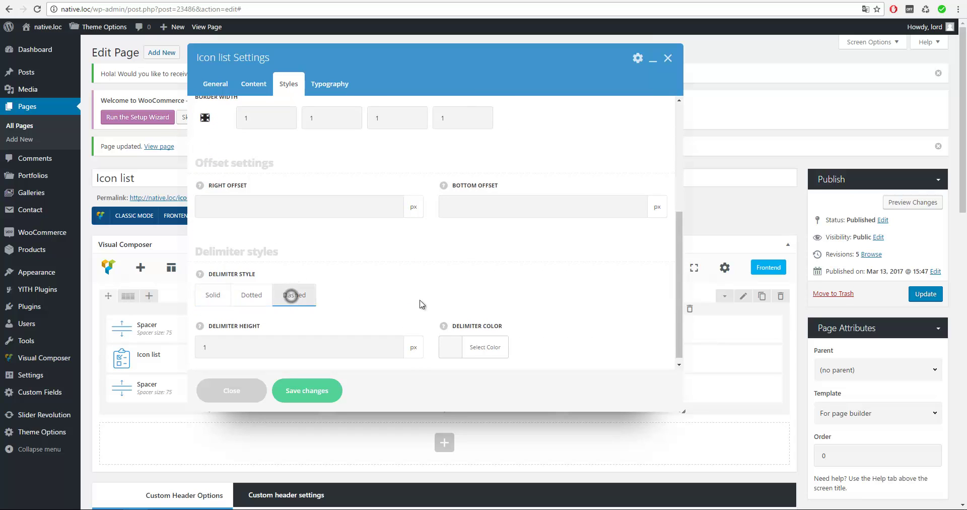
click(448, 353)
text(#e91e63)
click(449, 346)
drag(240, 337, 204, 340)
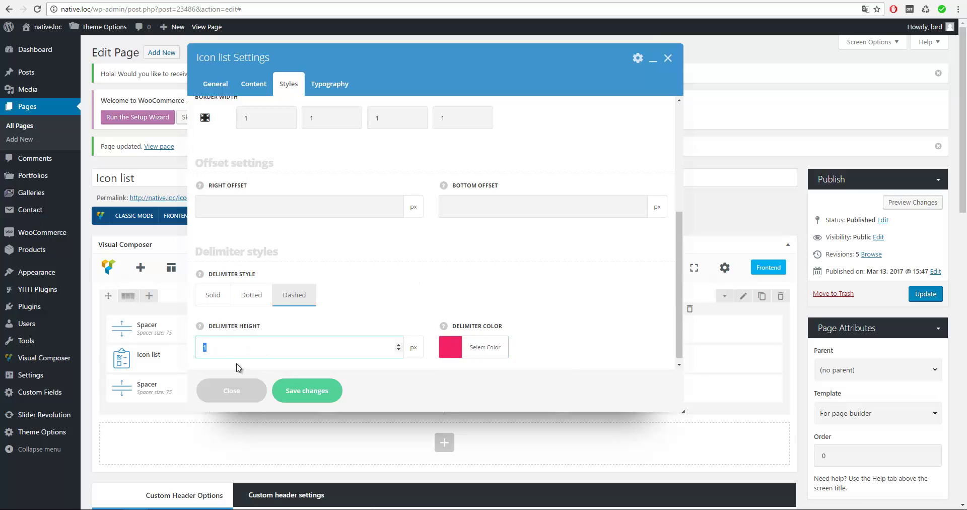
Make the content text bold in the MontserratBlack custom font and save the icon list settings.
click(317, 85)
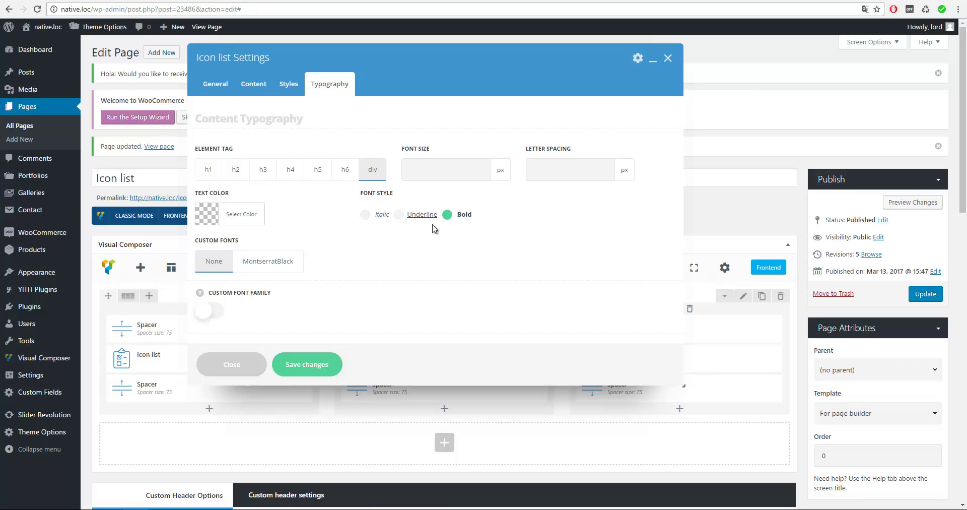
click(264, 266)
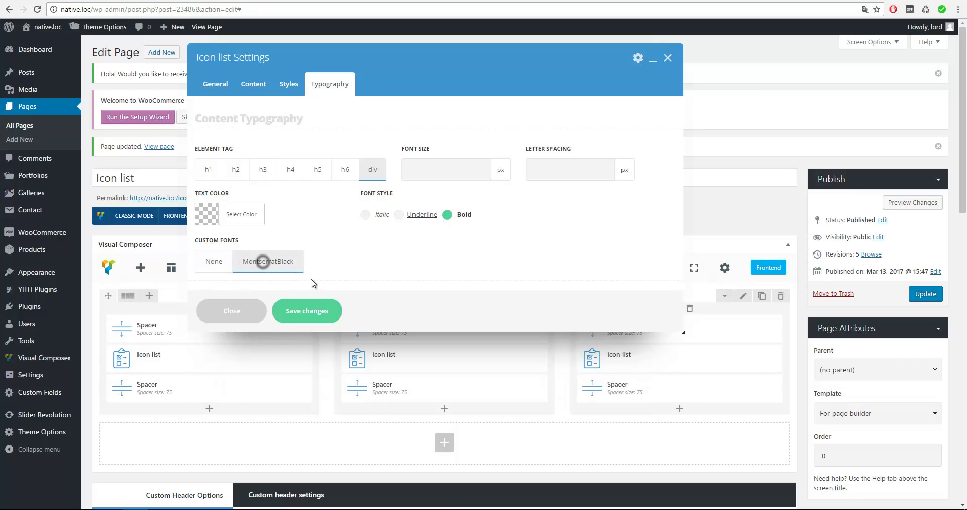
click(309, 311)
Set the third column's icon list to the With Short Delimiter style with Justify icon alignment.
click(682, 358)
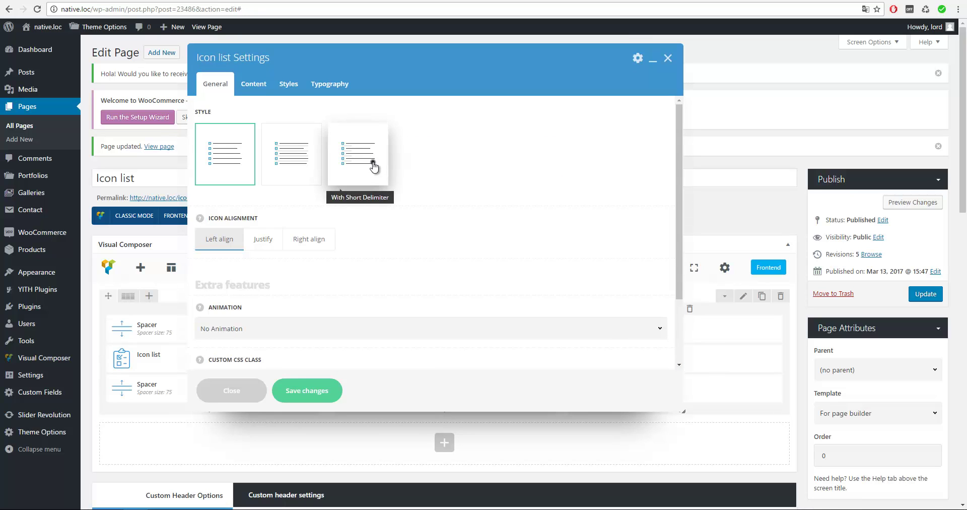
click(374, 167)
click(267, 238)
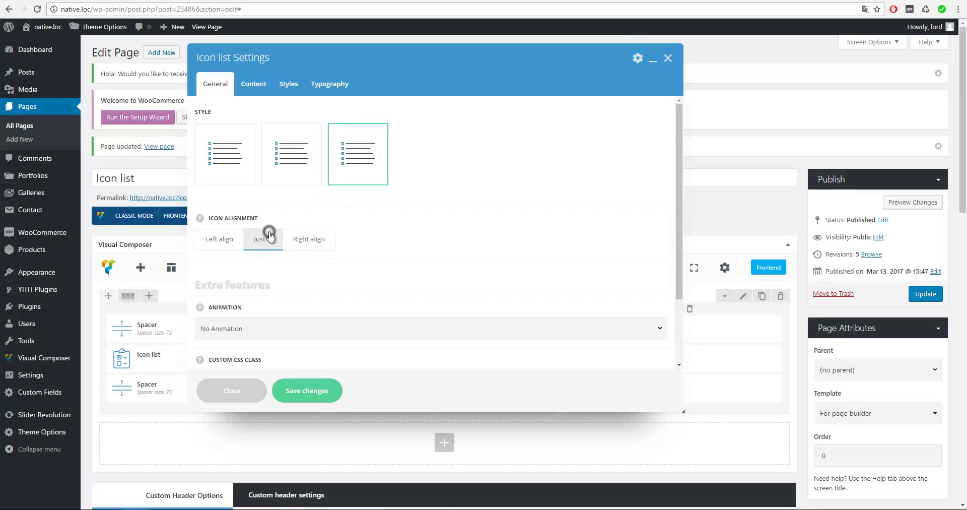
Set the icon display of all three items in the third column's list to Without icon.
click(258, 84)
click(460, 154)
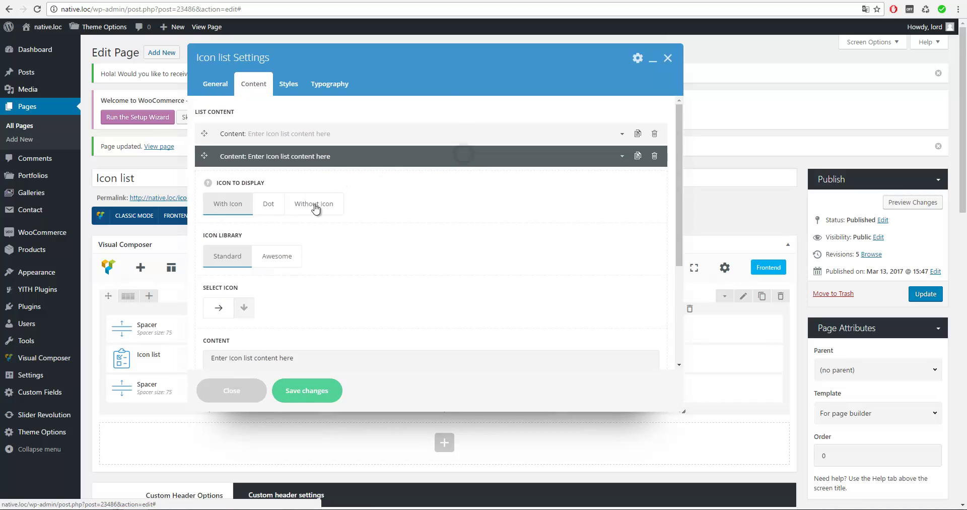
click(314, 205)
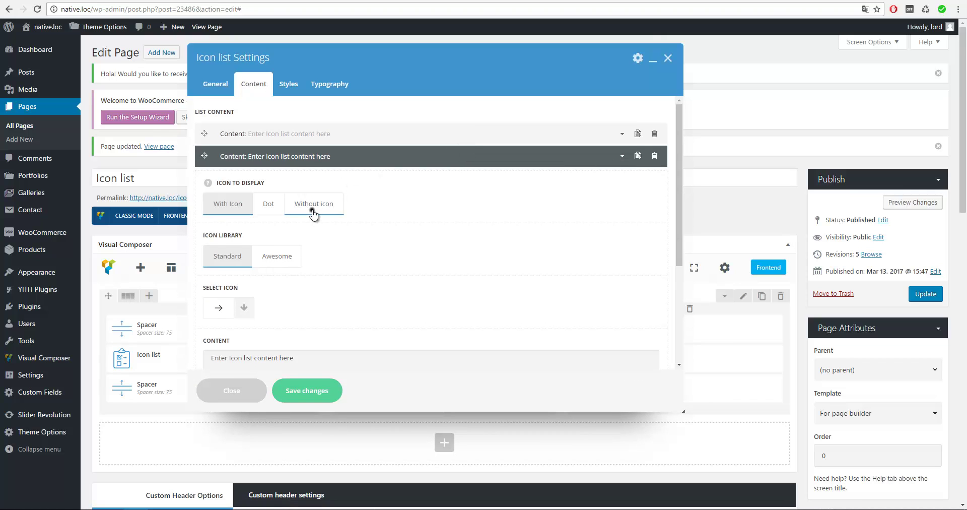
drag(369, 158, 388, 127)
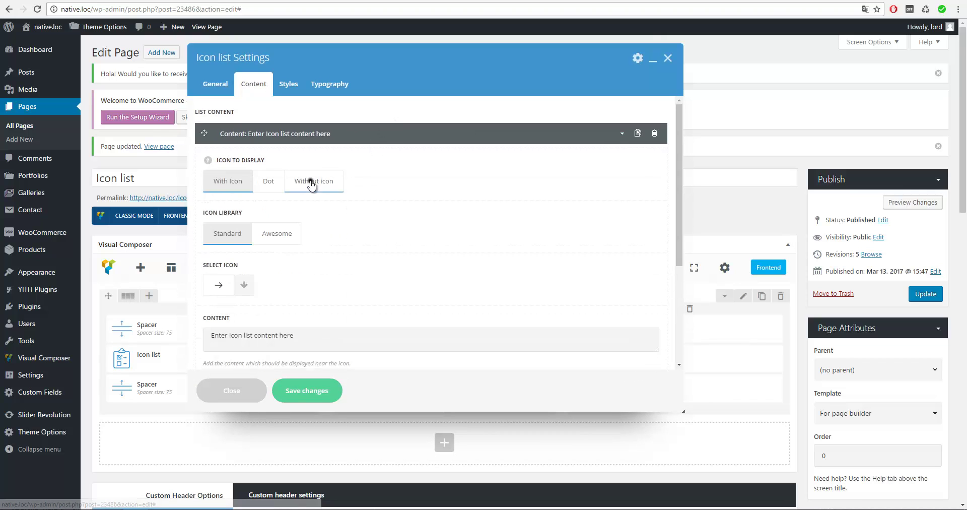
click(312, 184)
click(339, 133)
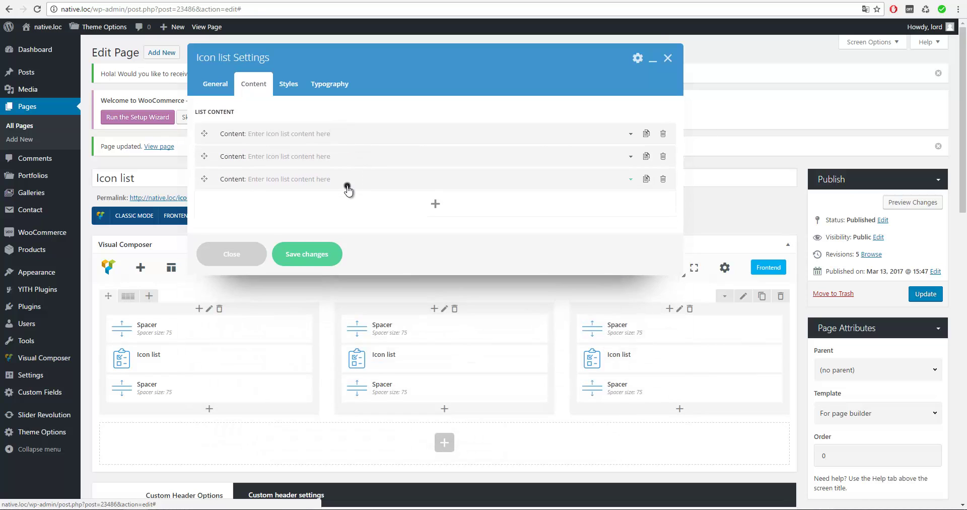
click(347, 189)
click(317, 221)
Set the third list's delimiter style to Solid with a blue color and open the delimiter height for editing.
click(295, 83)
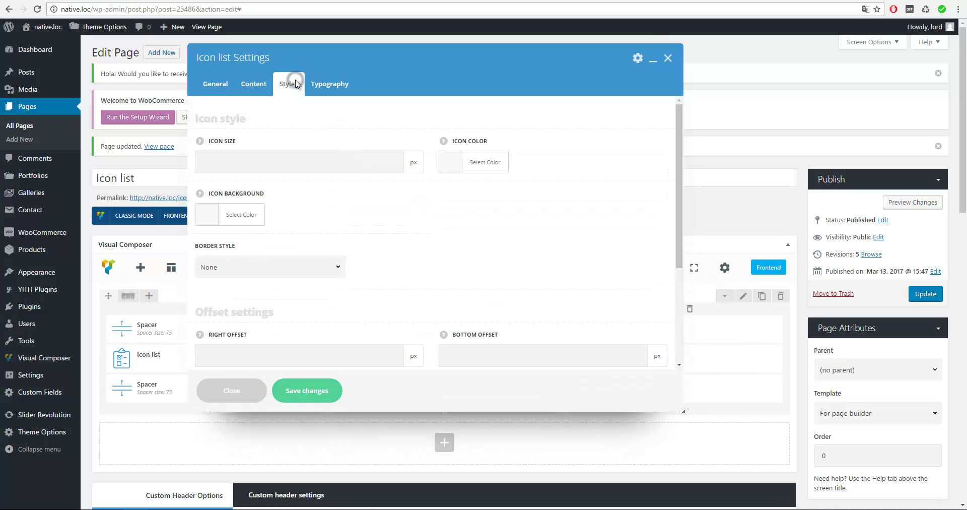
scroll(463, 224, down, 2)
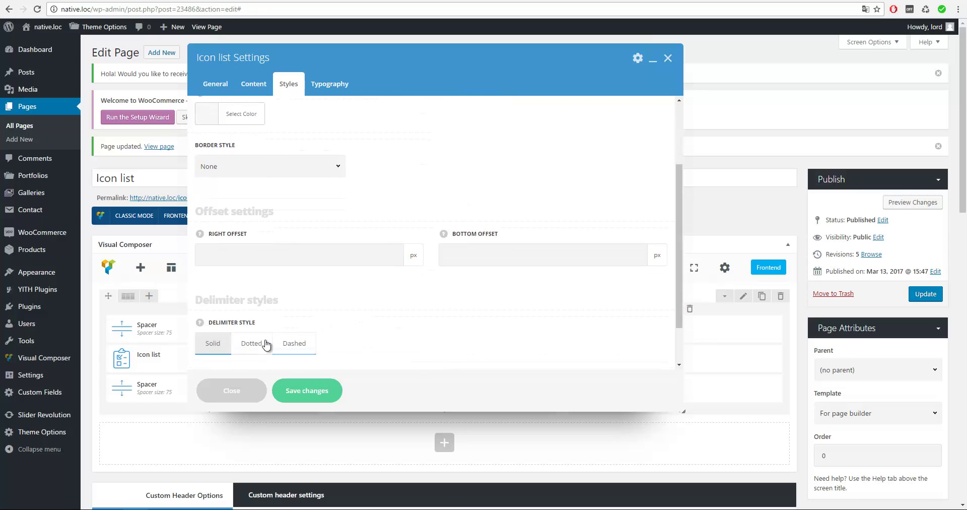
click(220, 344)
scroll(449, 302, down, 1)
click(450, 341)
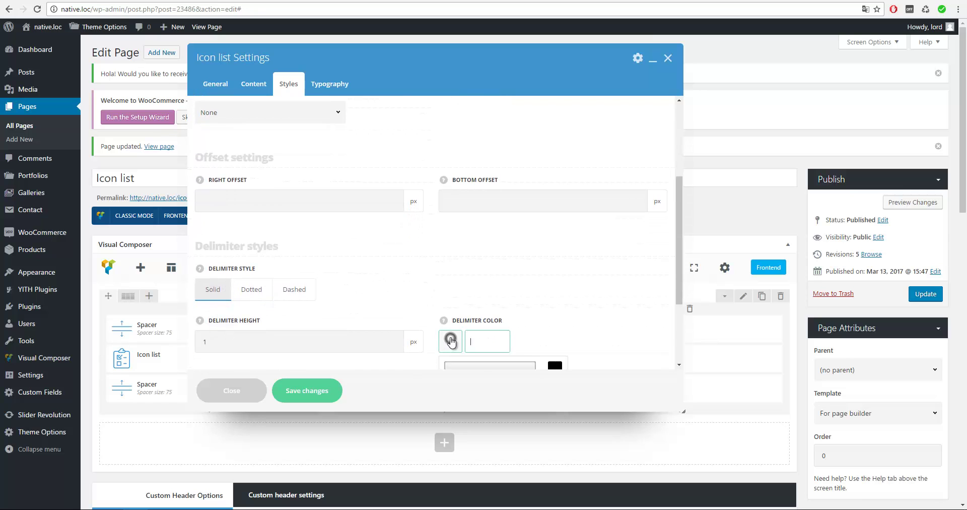
click(313, 342)
drag(227, 344, 193, 348)
Enable a custom font family for the list content, choose Share, and save the icon list settings.
click(328, 93)
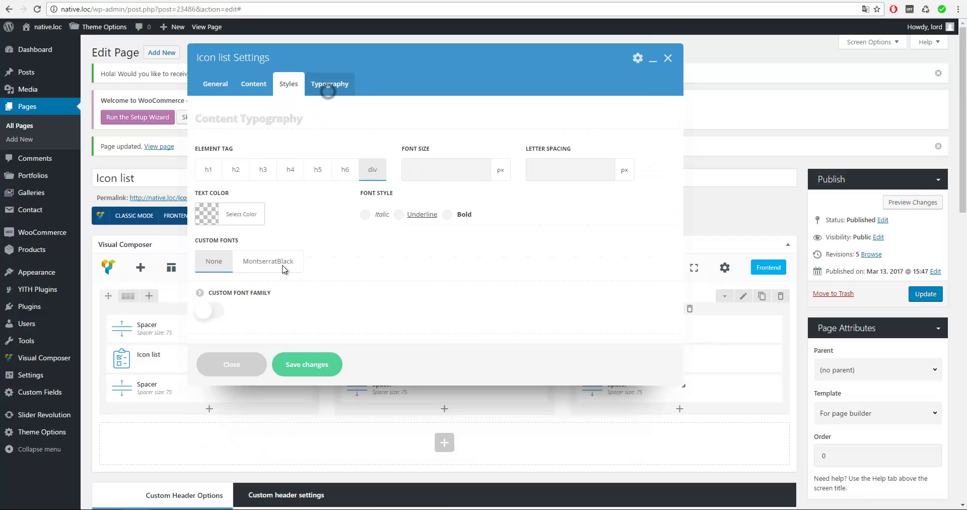
scroll(214, 303, down, 3)
click(214, 304)
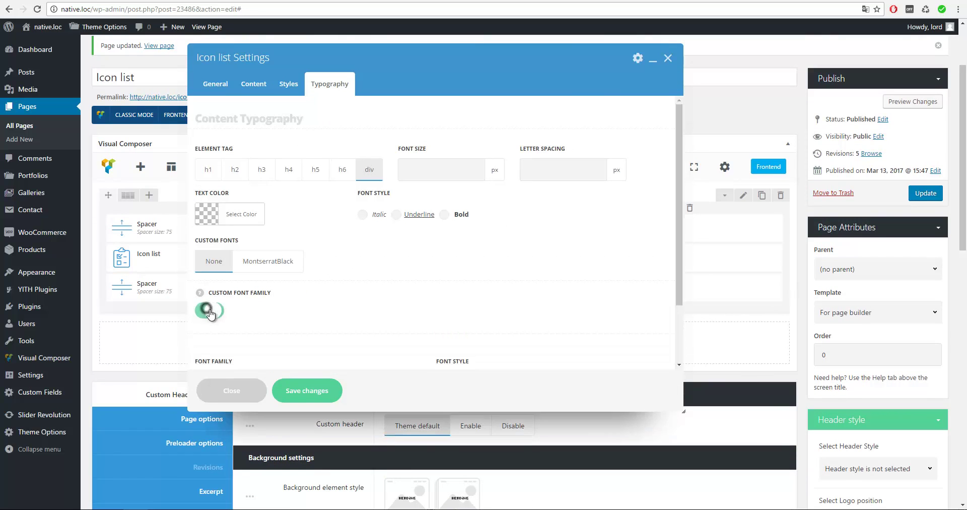
scroll(265, 304, down, 2)
click(261, 306)
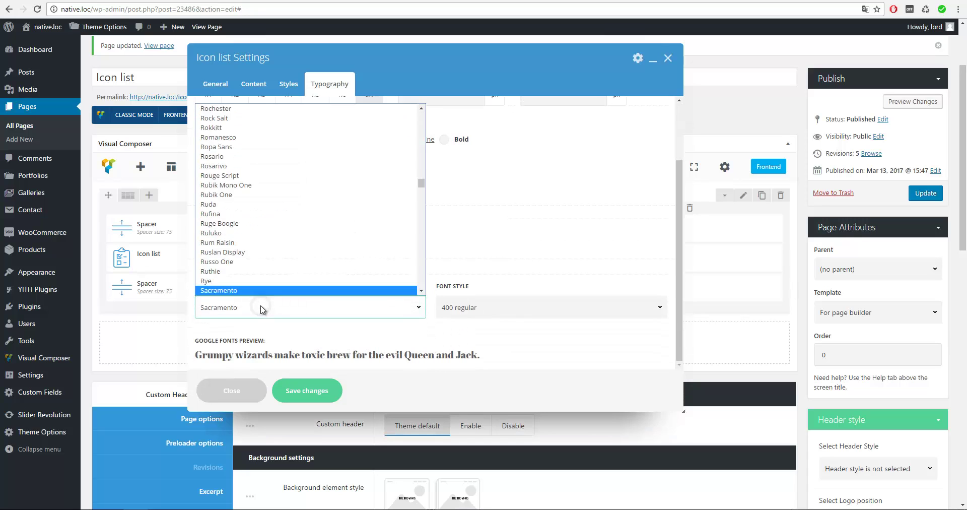
click(249, 143)
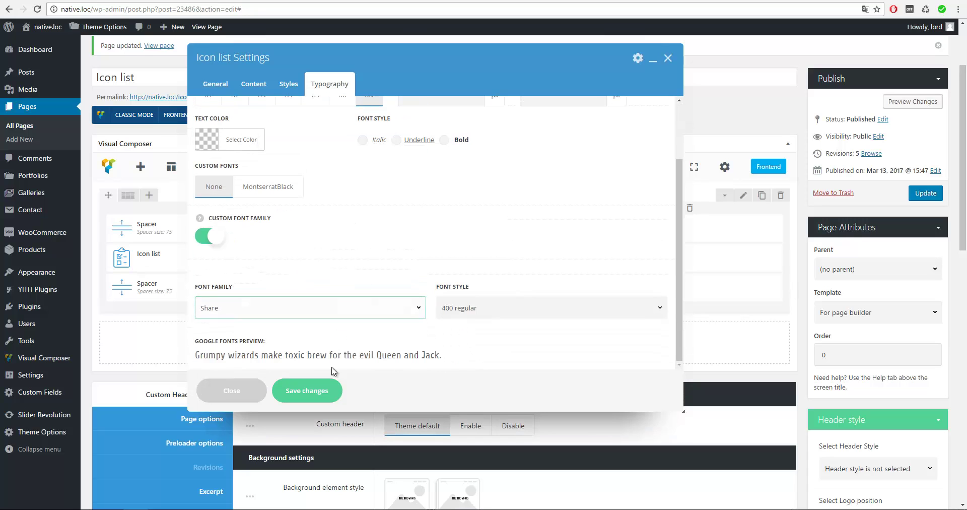
click(311, 392)
click(311, 391)
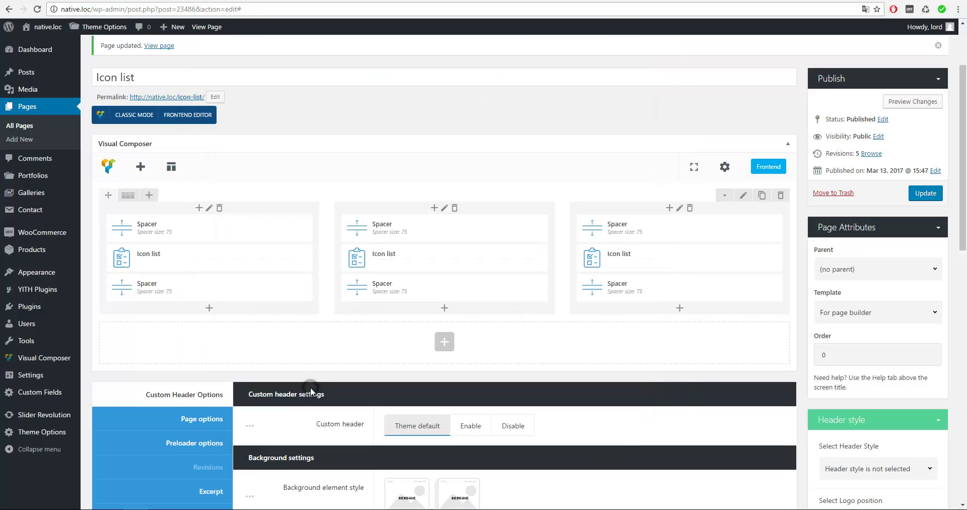
Update the page and view the published Icon list page.
click(924, 197)
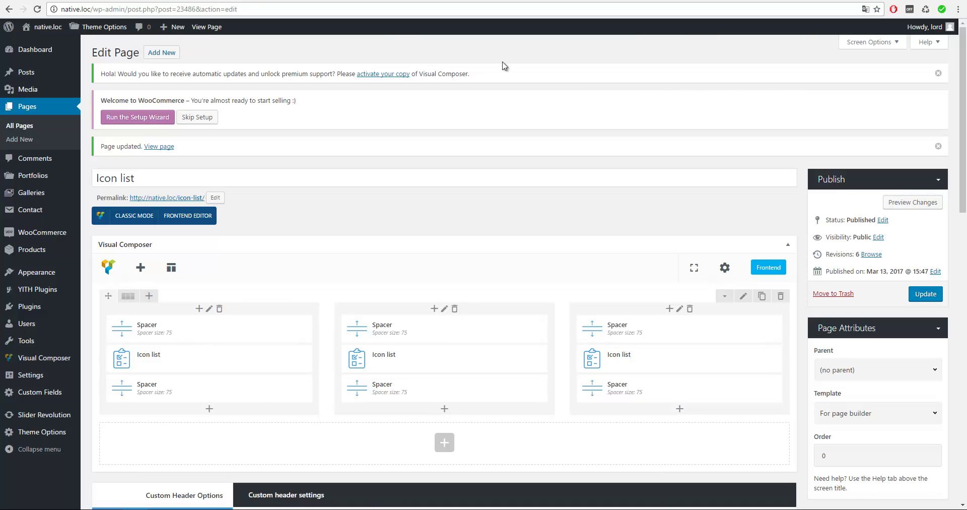
click(219, 31)
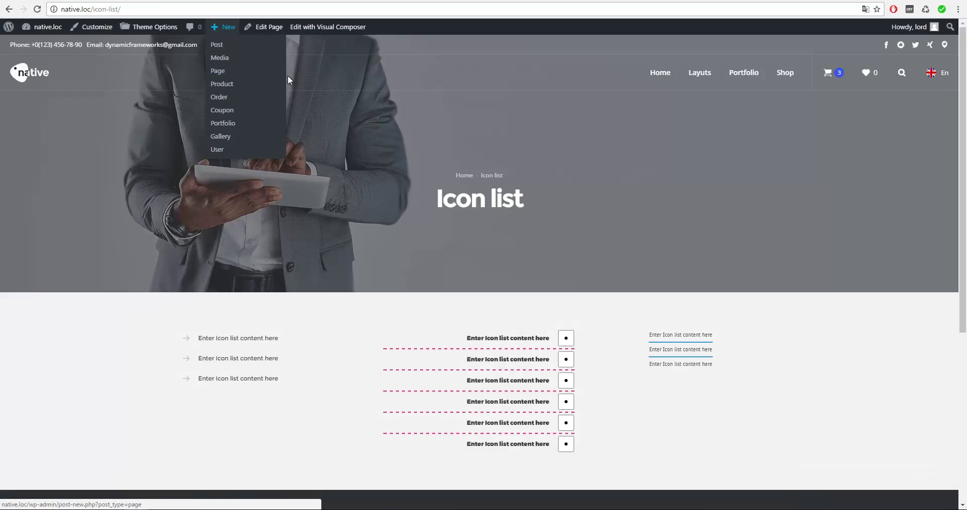